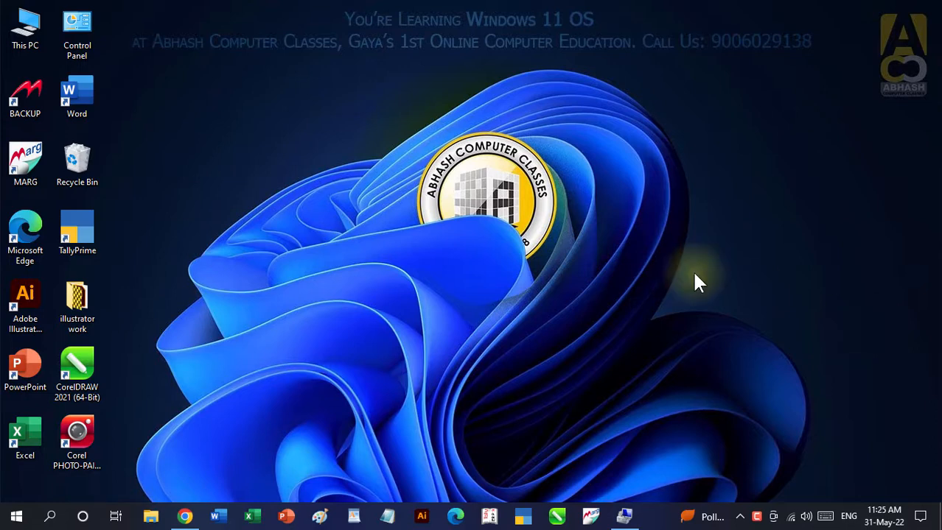
- Search Google in Chrome for "MARG EDUCATION" and open the Marg Education website from the results
left_click(185, 516)
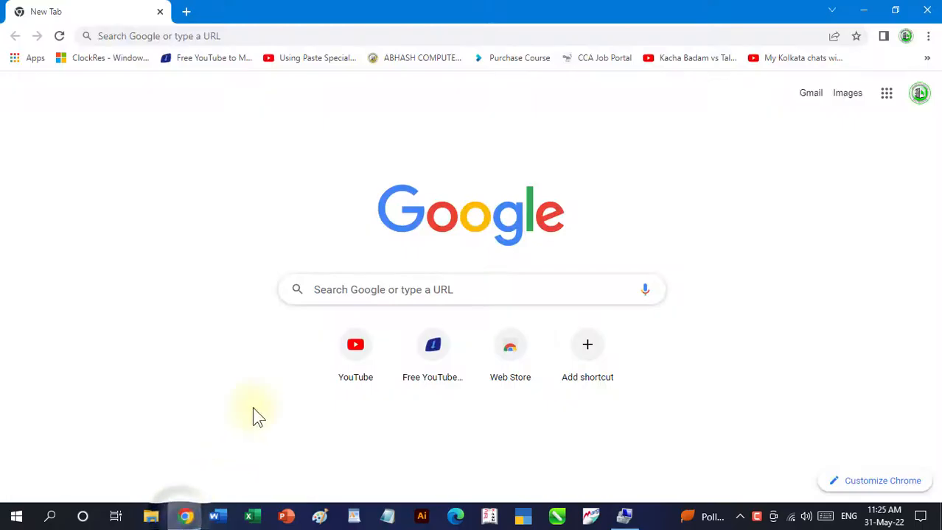
left_click(326, 289)
type("MAR")
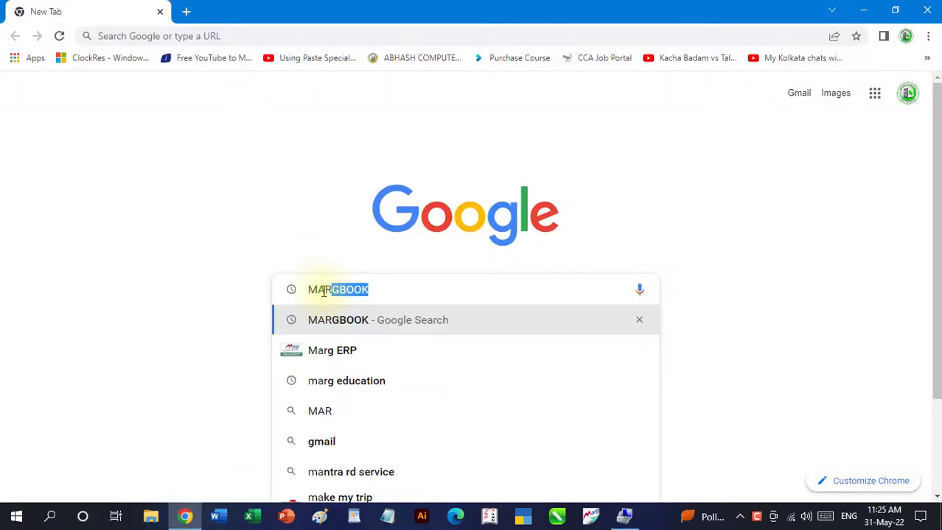
type("G EDUCATION")
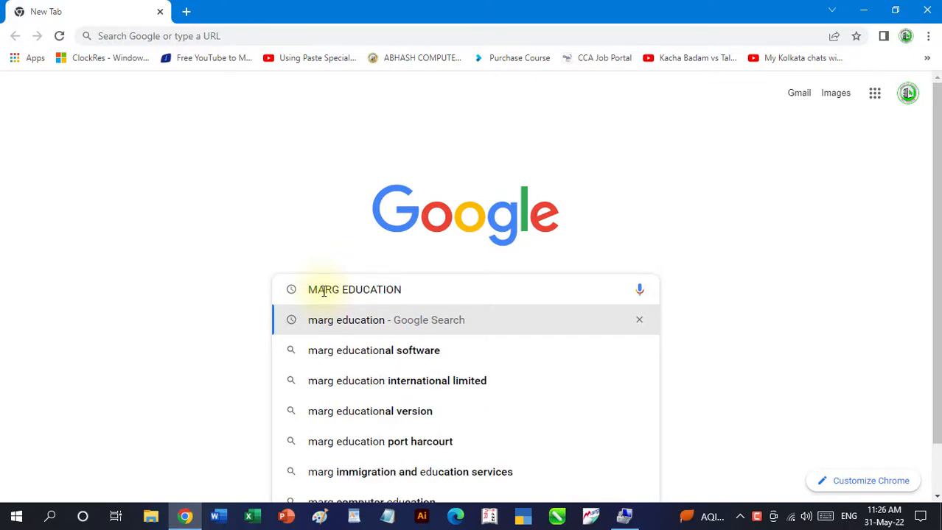
key("Return")
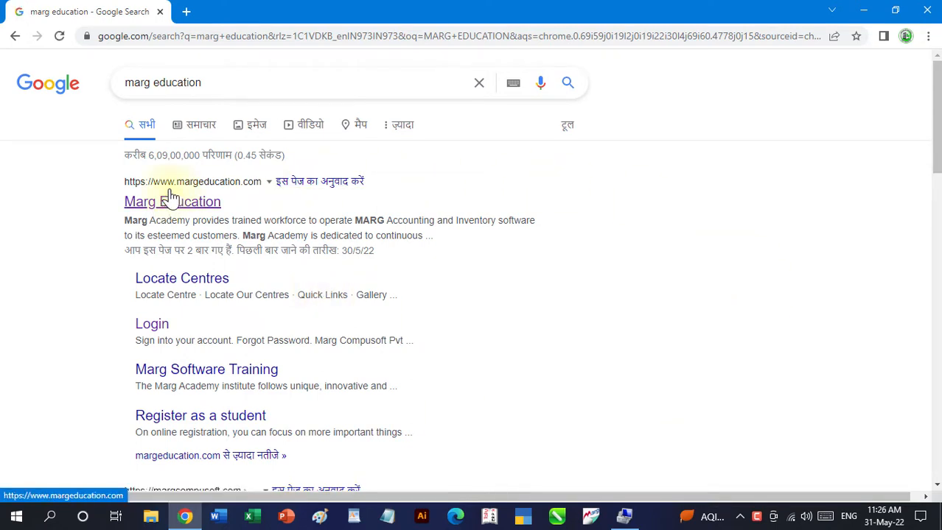
left_click(171, 212)
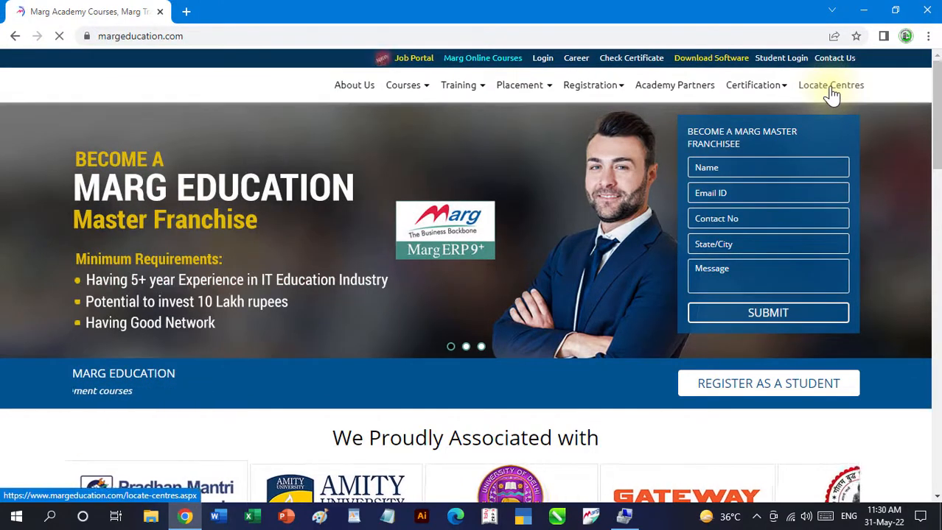
- Look up the Marg Education centres for India, Bihar, Gaya and read through the listed academies
left_click(831, 87)
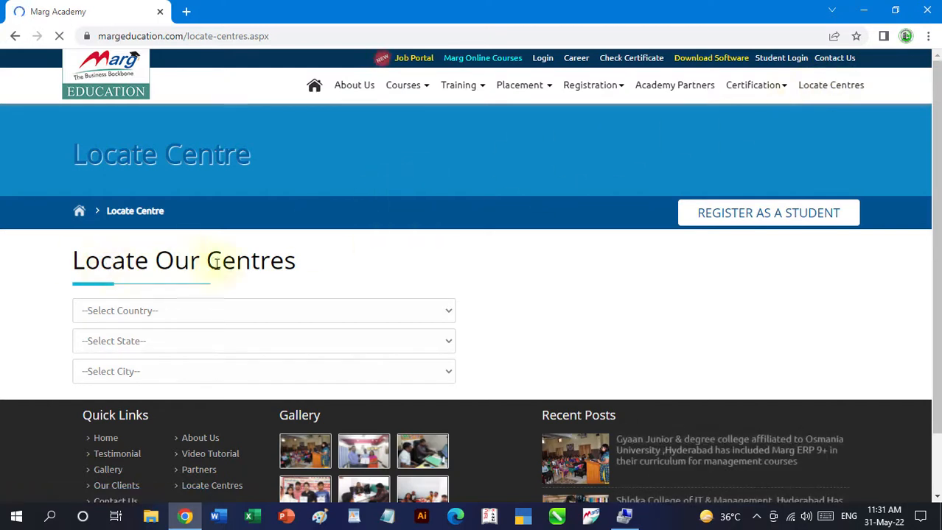
left_click(143, 310)
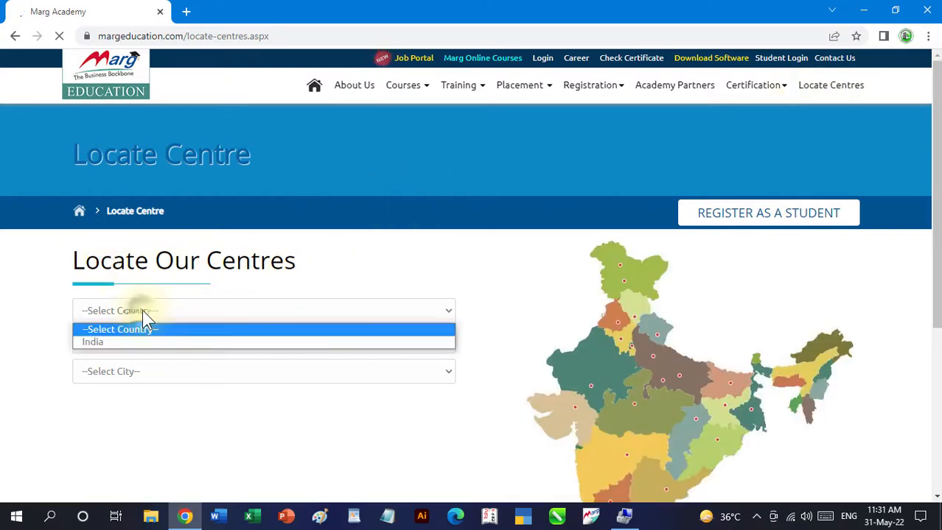
left_click(121, 344)
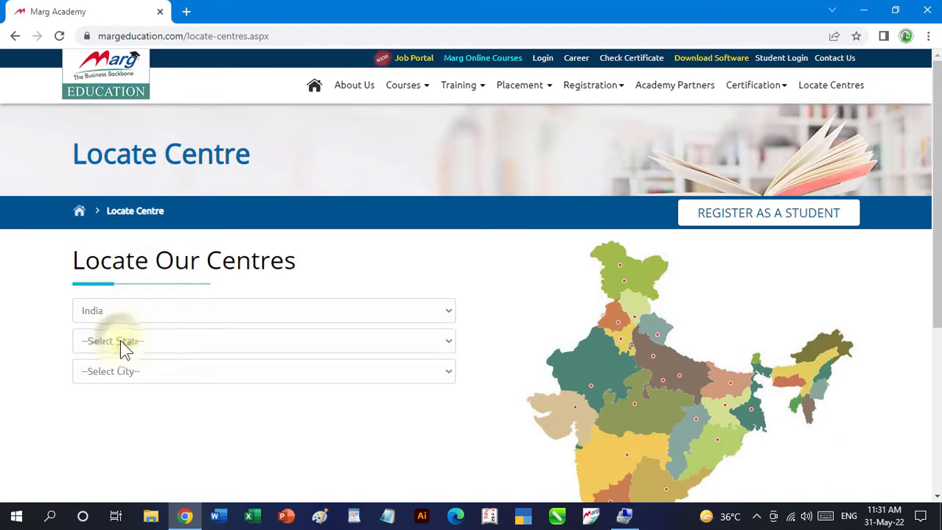
left_click(121, 344)
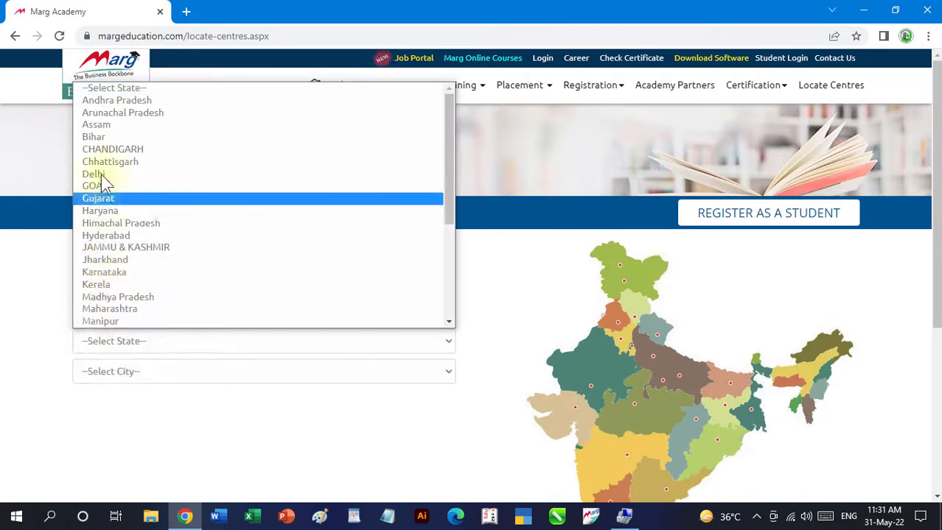
left_click(104, 139)
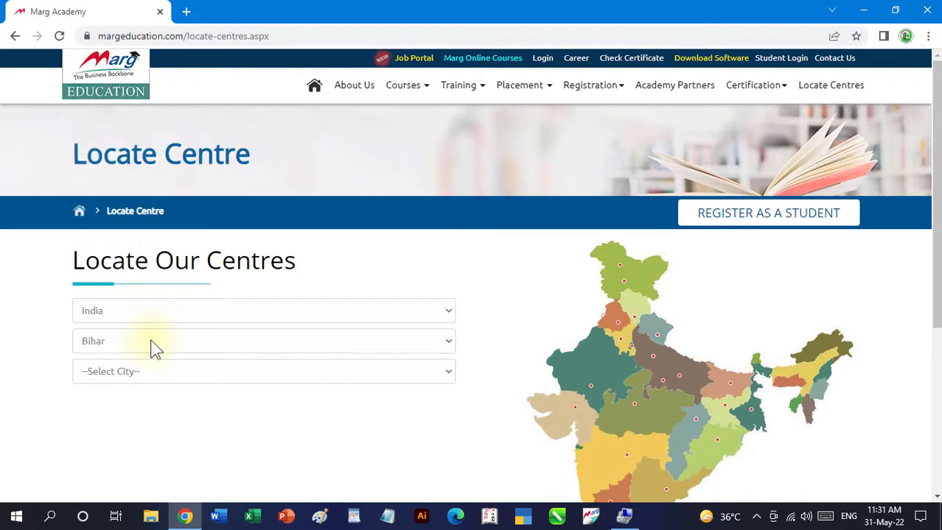
left_click(154, 371)
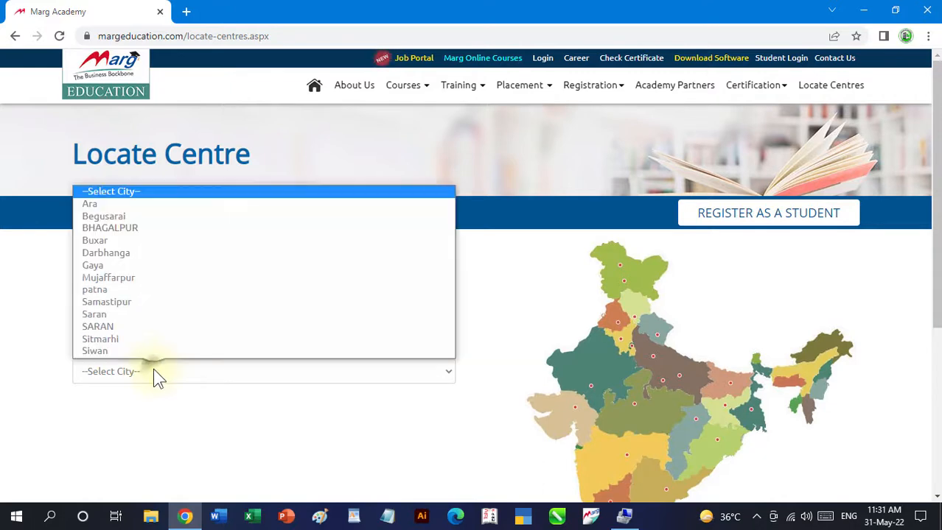
left_click(113, 265)
scroll(393, 388, "down", 5)
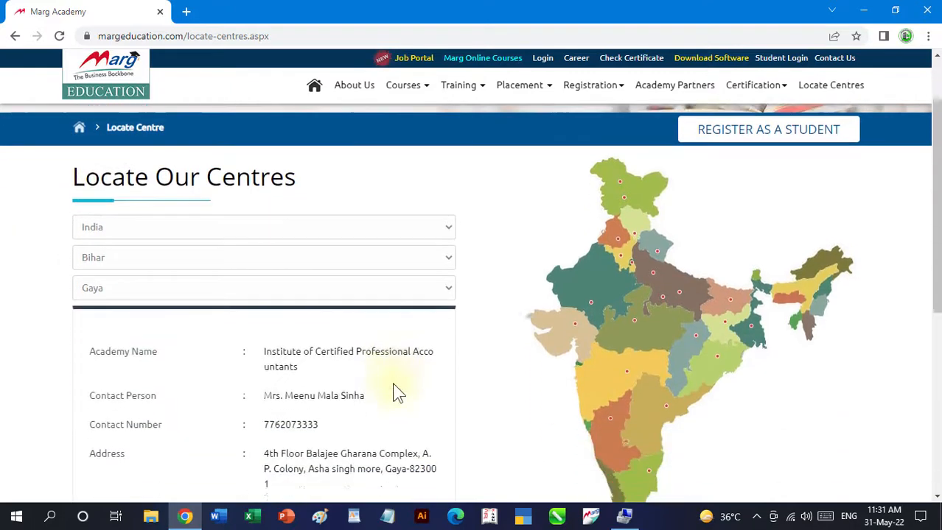
scroll(395, 391, "down", 2)
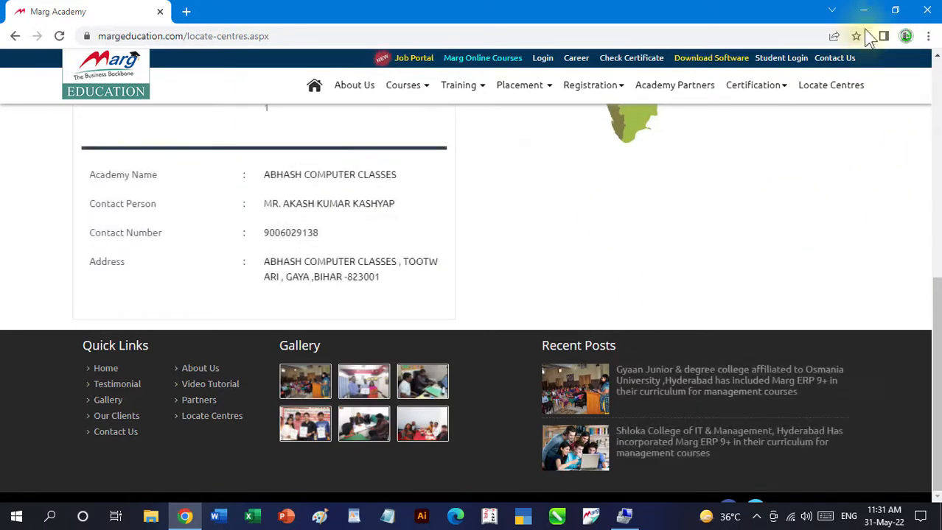
- Minimize the browser and launch Marg ERP 9+ from the desktop
left_click(866, 10)
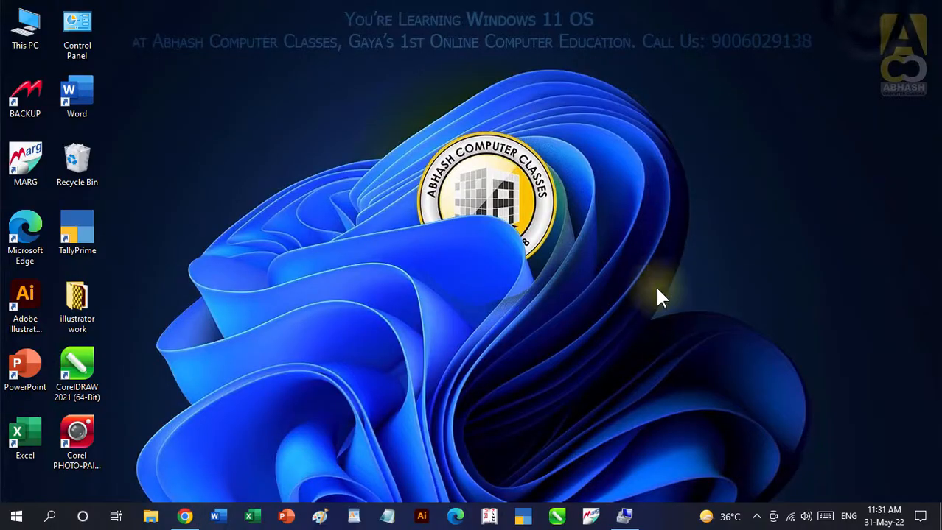
right_click(41, 168)
left_click(49, 169)
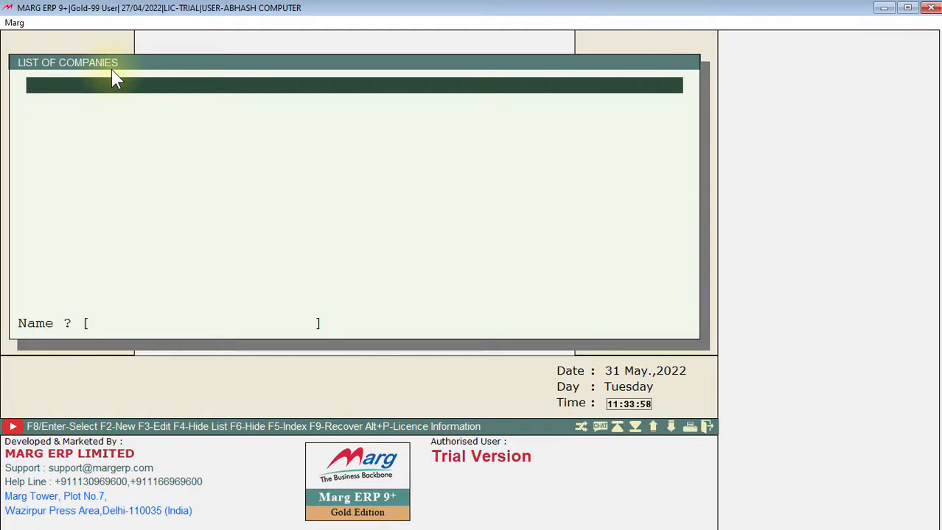
- Start creating a new company from the list of companies, opening the blank company creation form
key("F2")
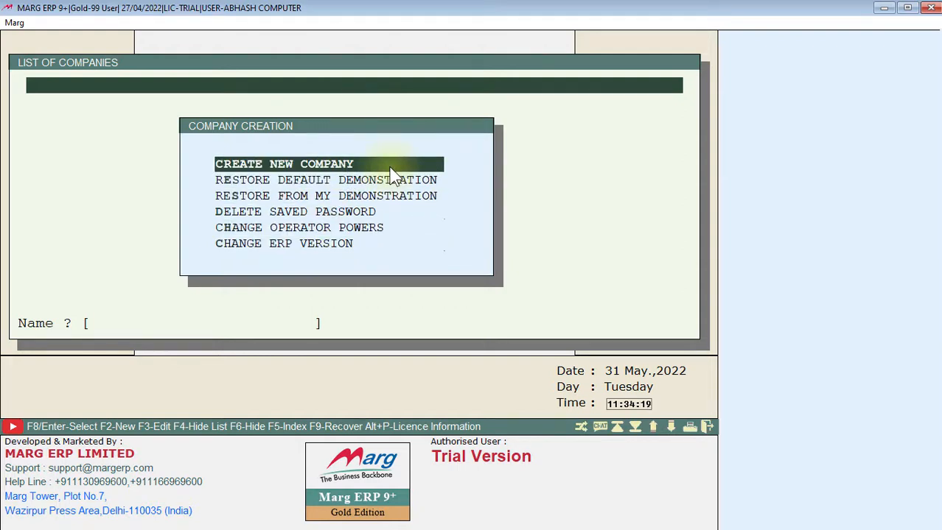
key("Down")
key("Down")
key("Down")
key("Down")
key("Down")
key("Up")
key("Up")
key("Up")
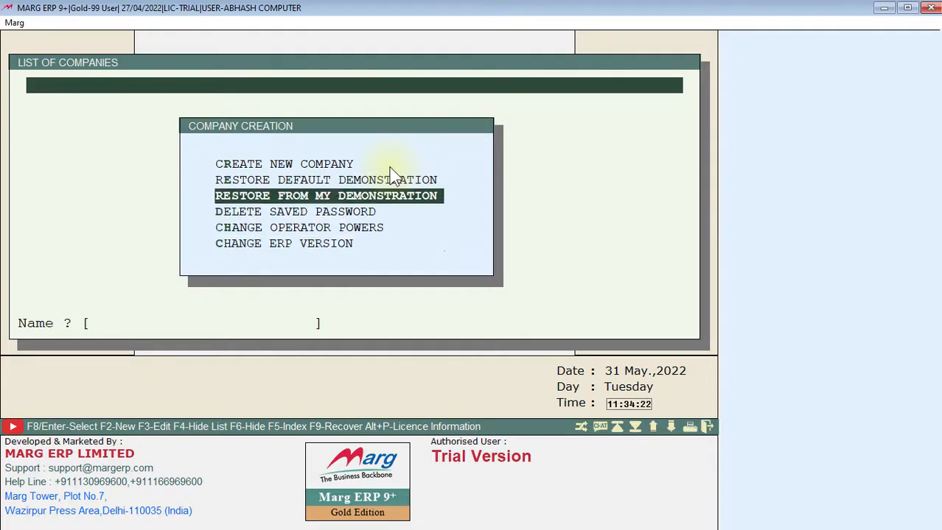
key("Up")
key("Up")
key("Return")
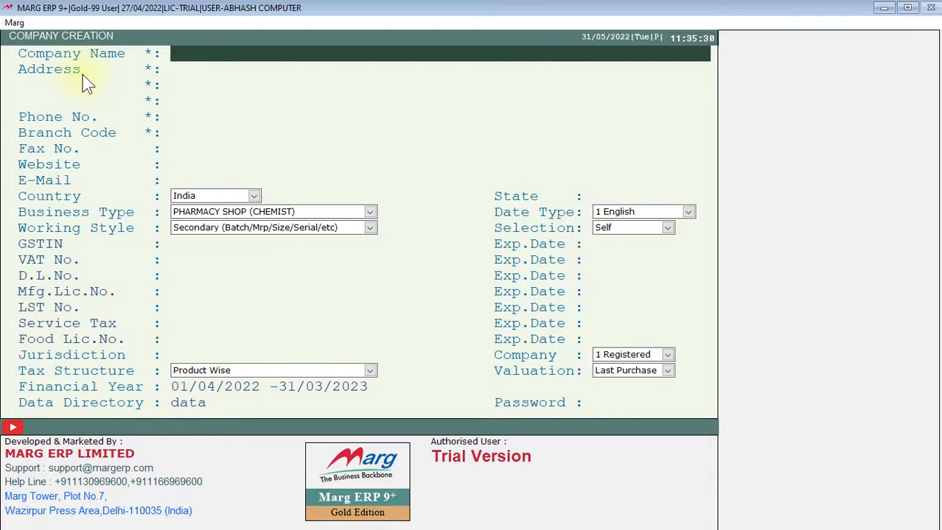
- Enter ABHASH COMPUTER CLASSES as the company name
type("ABHASH")
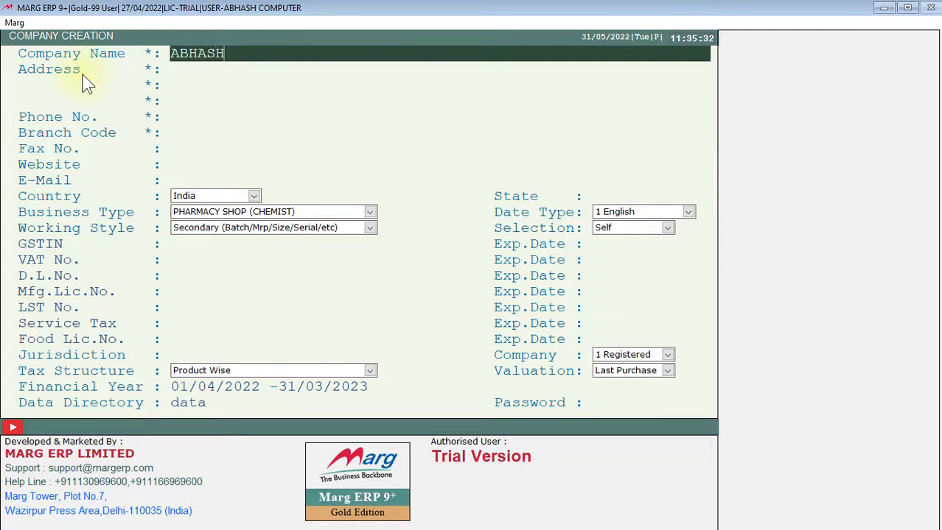
type(" COMPUTER CLASSES")
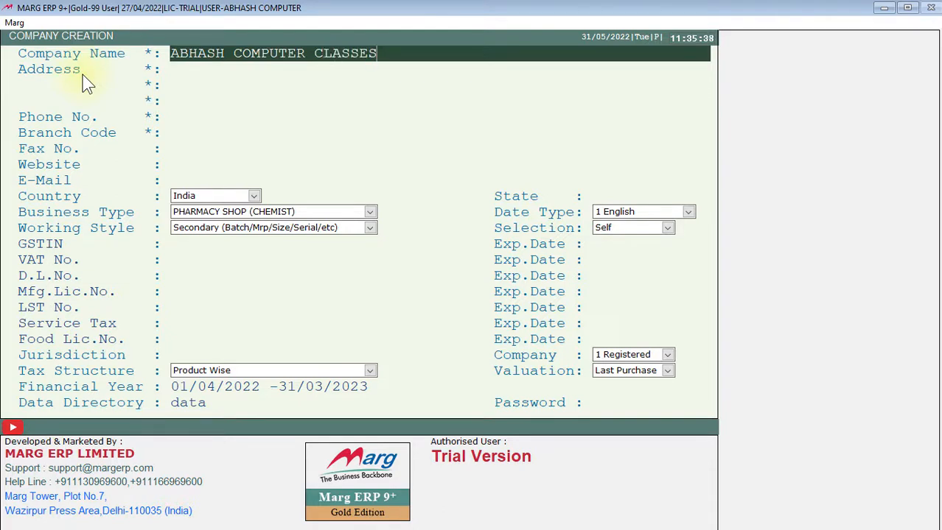
key("Return")
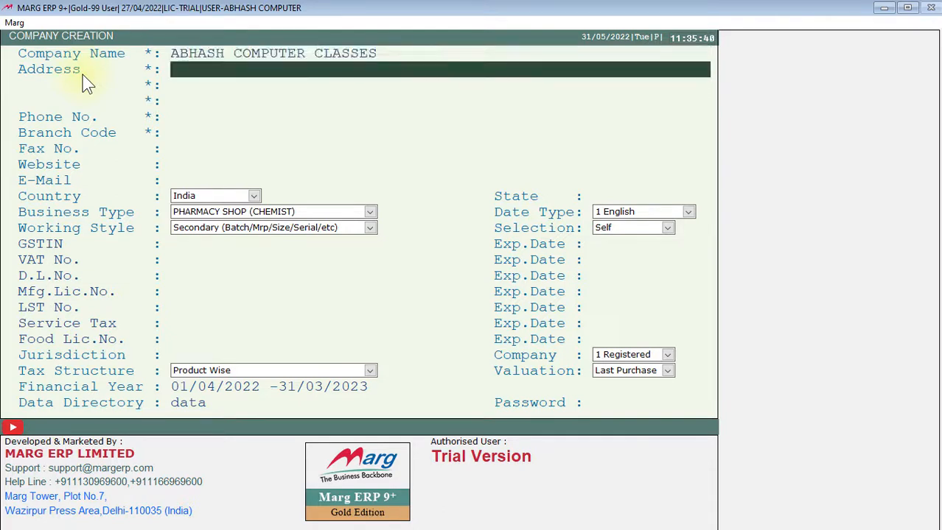
- Fill in the first two address lines with the company's postal address and leave the third one empty
type("TOOTWARI")
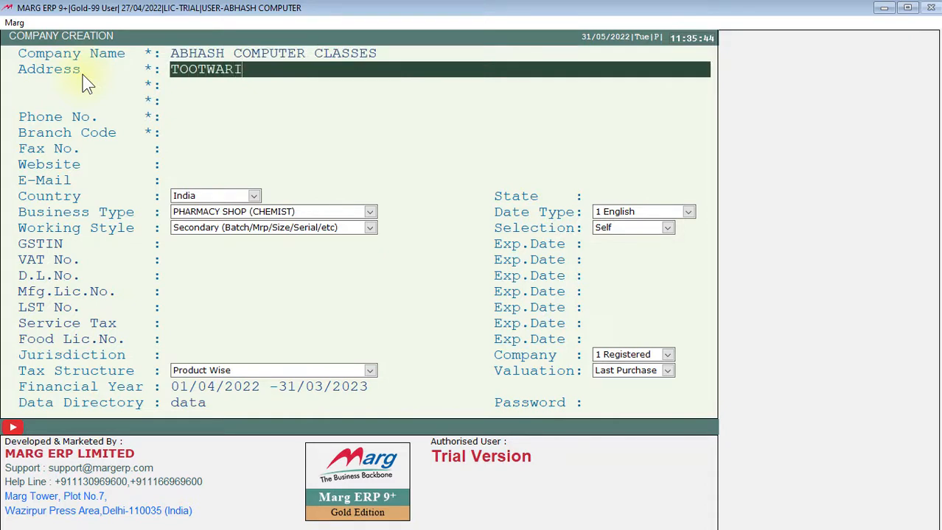
type(", GAYA - 823001")
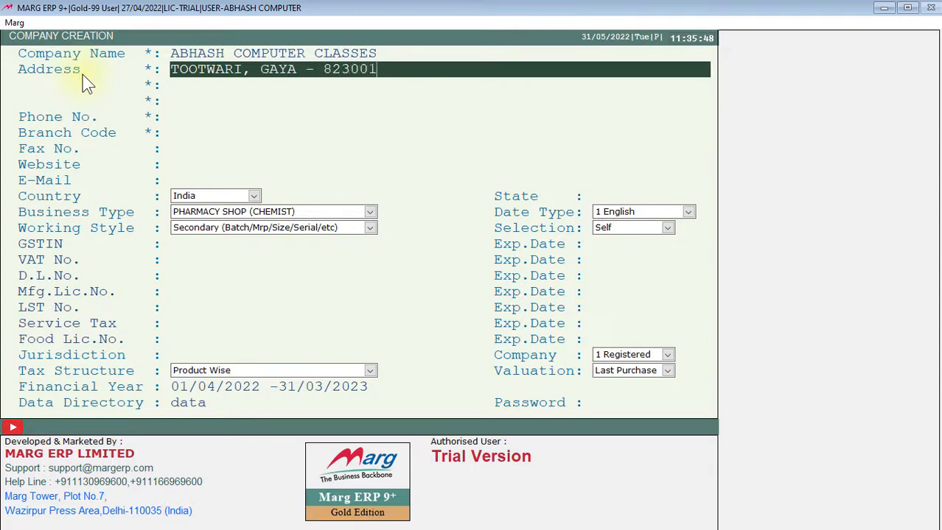
key("Return")
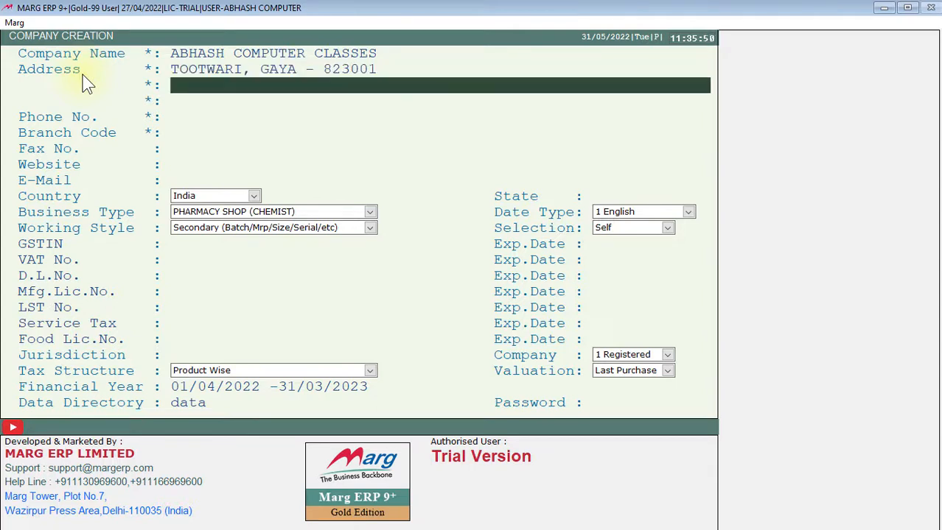
type("BIHAR (INDIA)")
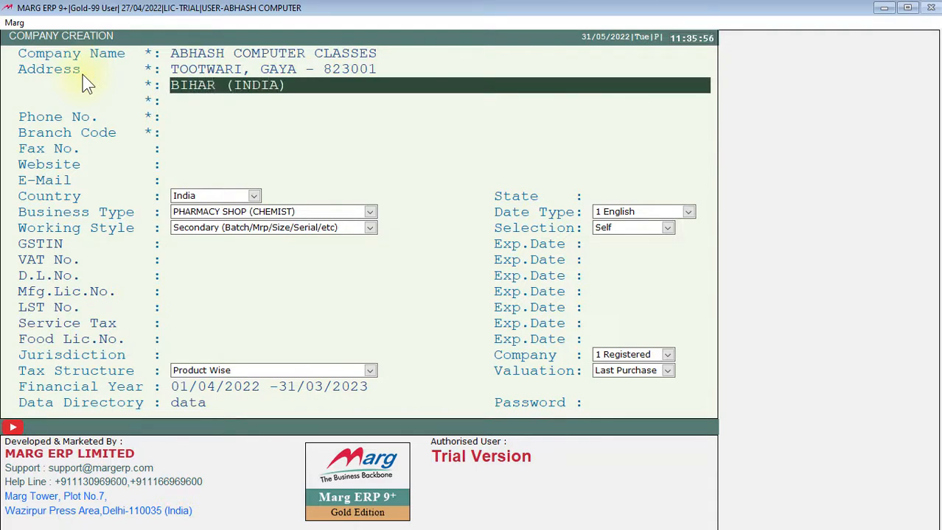
key("Return")
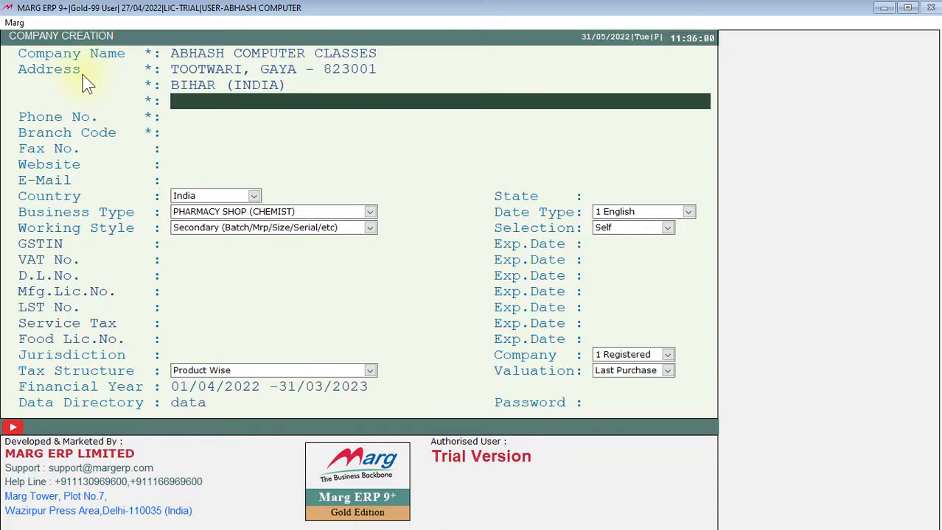
key("Return")
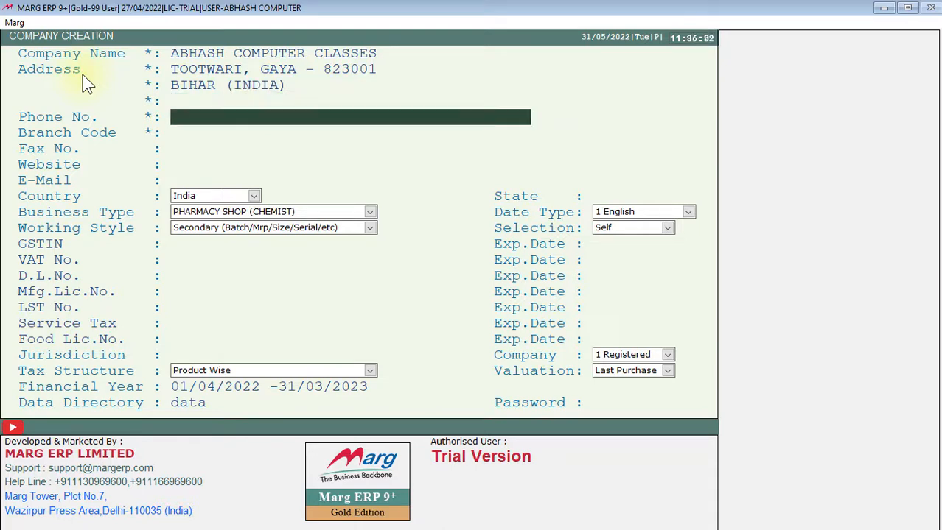
- Enter the company's phone number in the company creation form
type("0631-2222222")
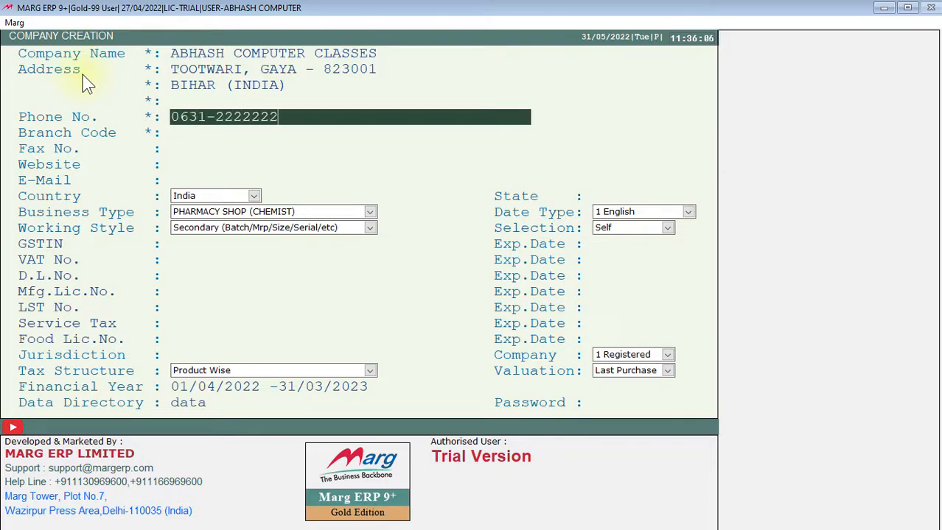
key("Return")
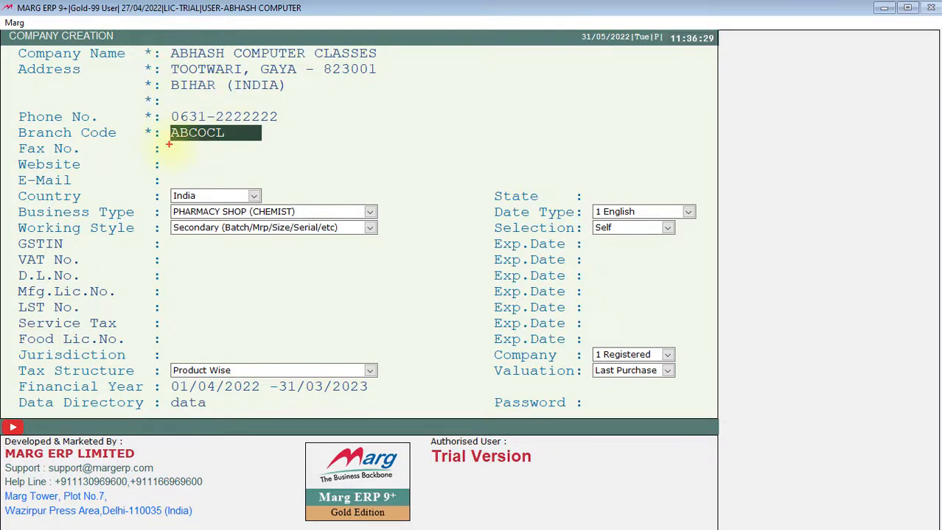
left_click_drag(170, 145, 229, 145)
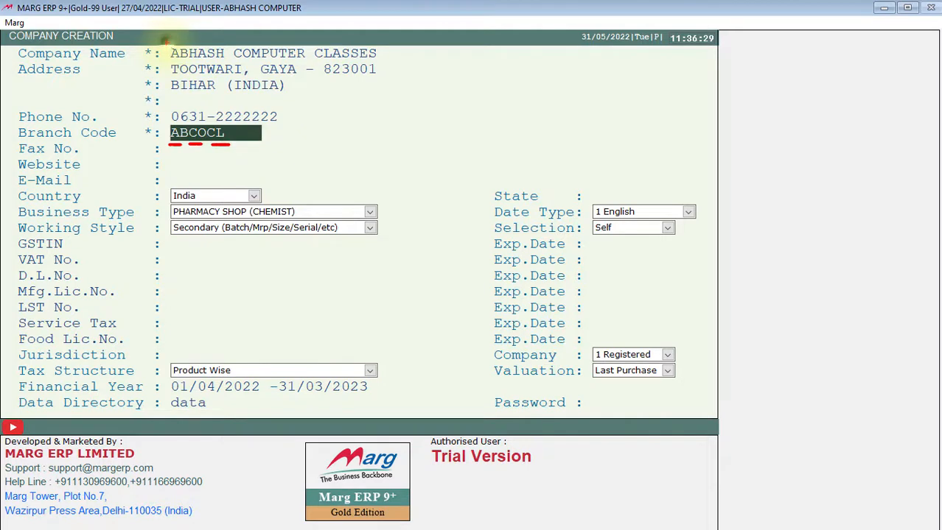
mouse_move(168, 46)
left_mouse_down()
mouse_move(180, 60)
mouse_move(254, 63)
left_mouse_up()
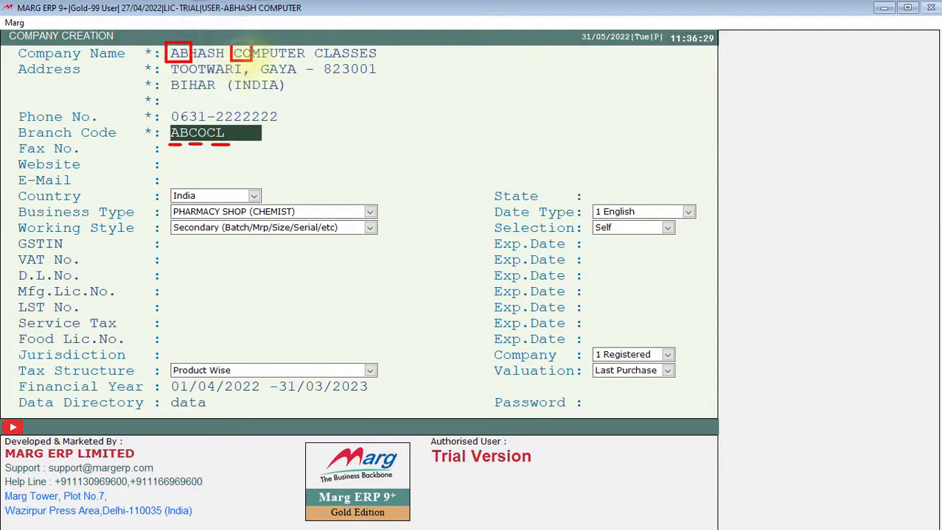
left_click_drag(313, 47, 336, 63)
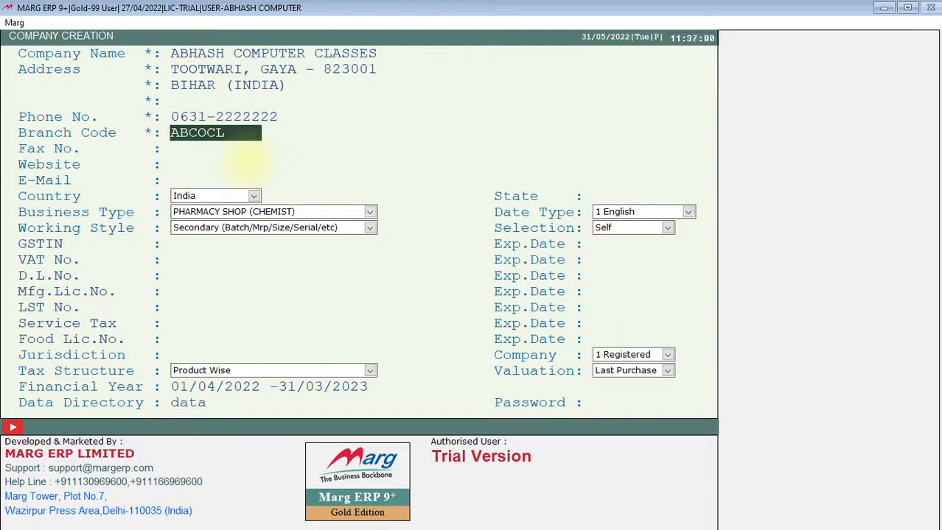
- Accept the suggested branch code ABCOCL and leave the fax number blank
key("Return")
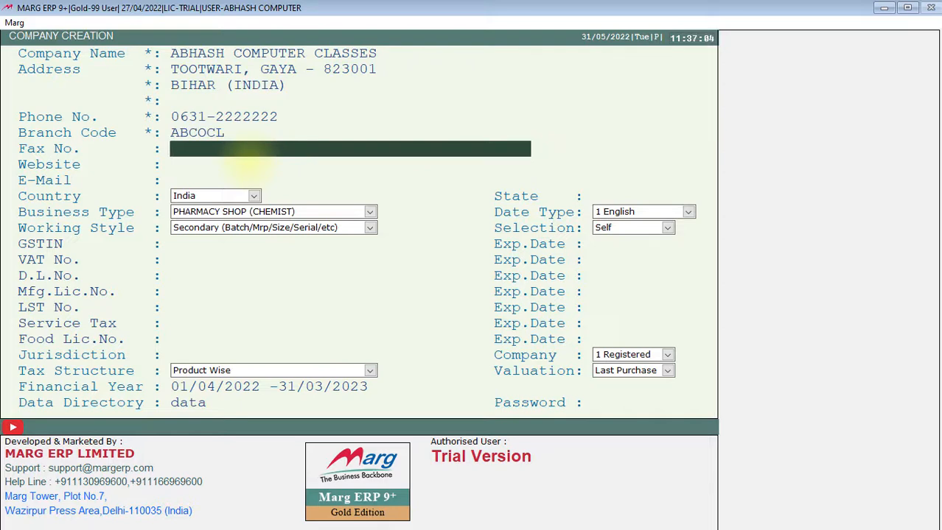
key("Return")
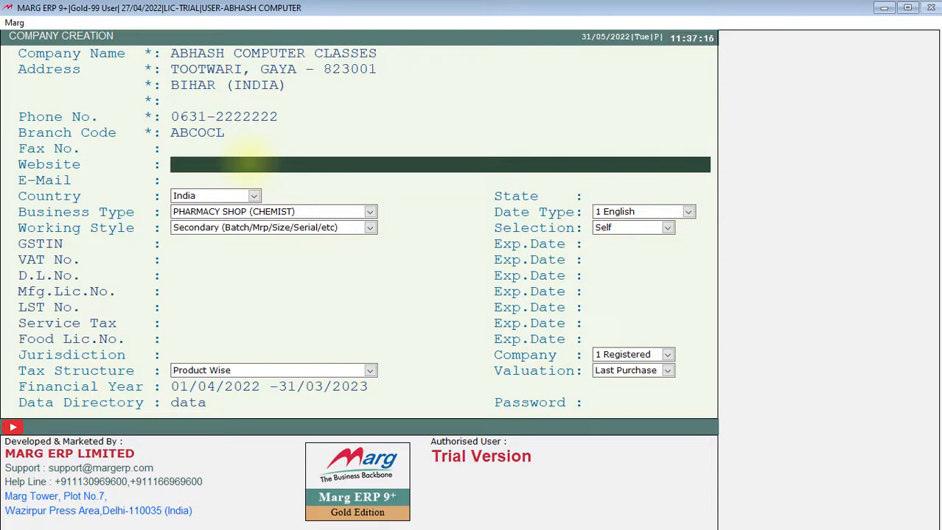
key("Up")
key("Up")
key("Up")
key("Up")
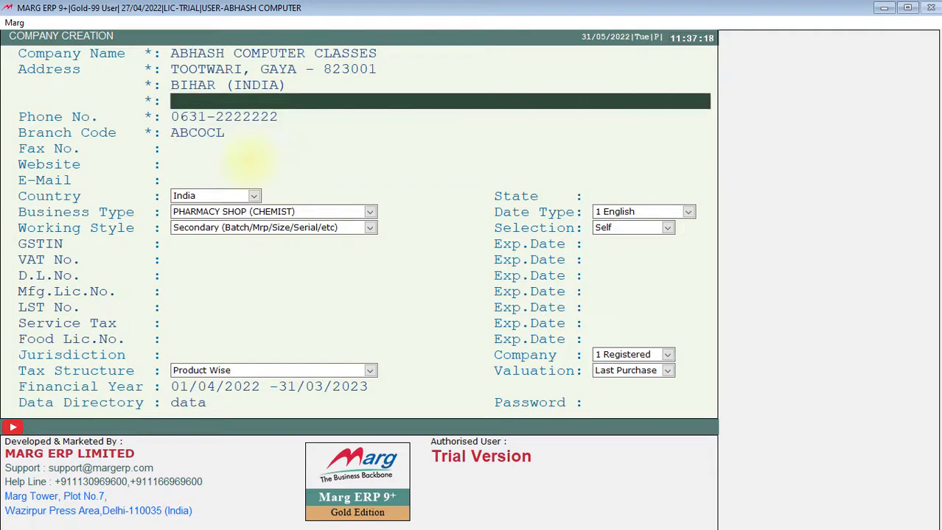
key("Up")
key("Up")
key("Up")
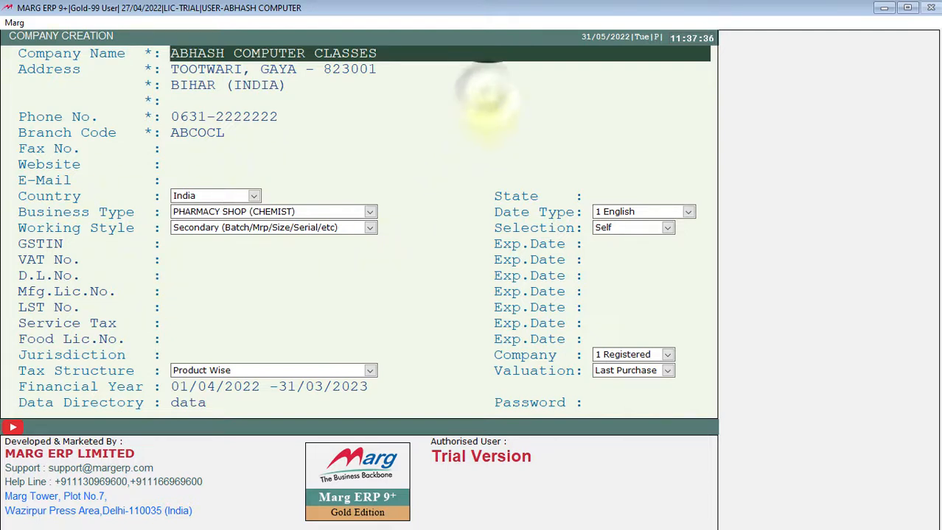
mouse_move(493, 94)
left_mouse_down()
mouse_move(495, 107)
mouse_move(452, 116)
left_mouse_up()
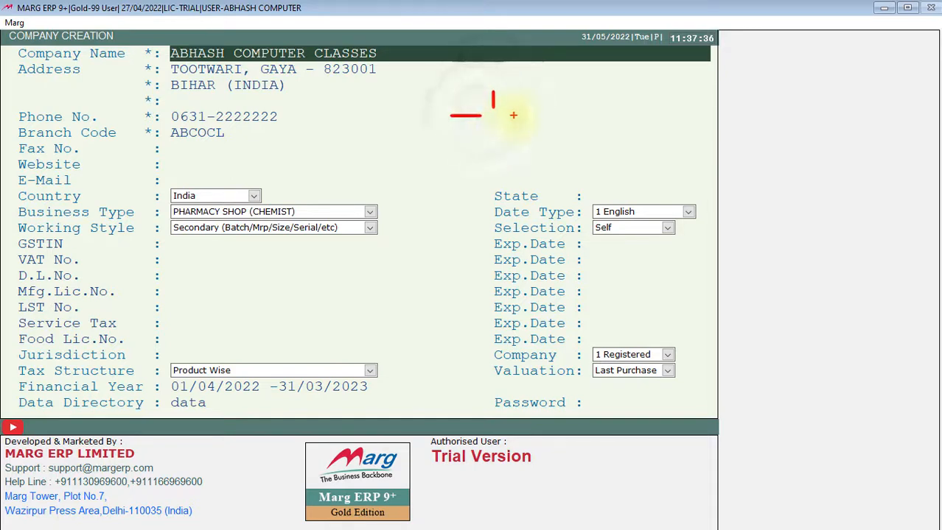
mouse_move(514, 116)
left_mouse_down()
mouse_move(529, 114)
mouse_move(494, 132)
left_mouse_up()
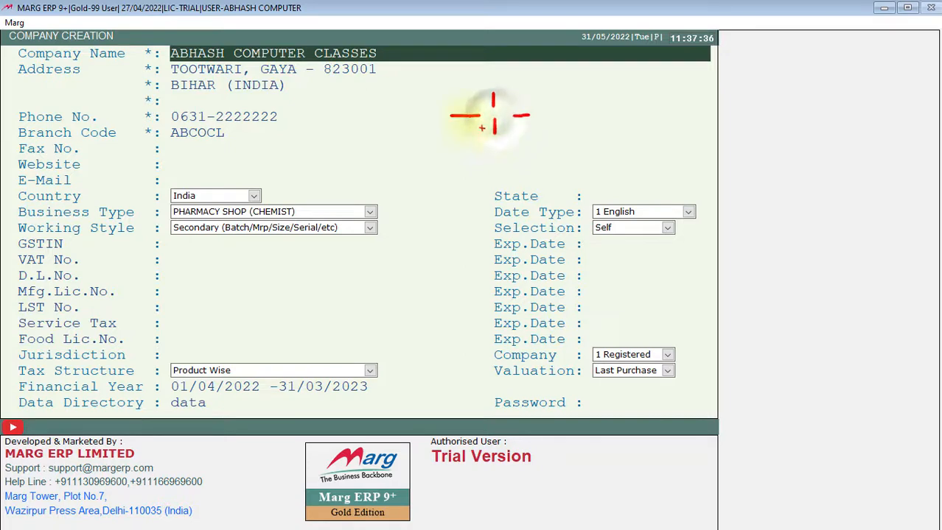
mouse_move(461, 106)
left_mouse_down()
mouse_move(450, 116)
mouse_move(486, 134)
left_mouse_up()
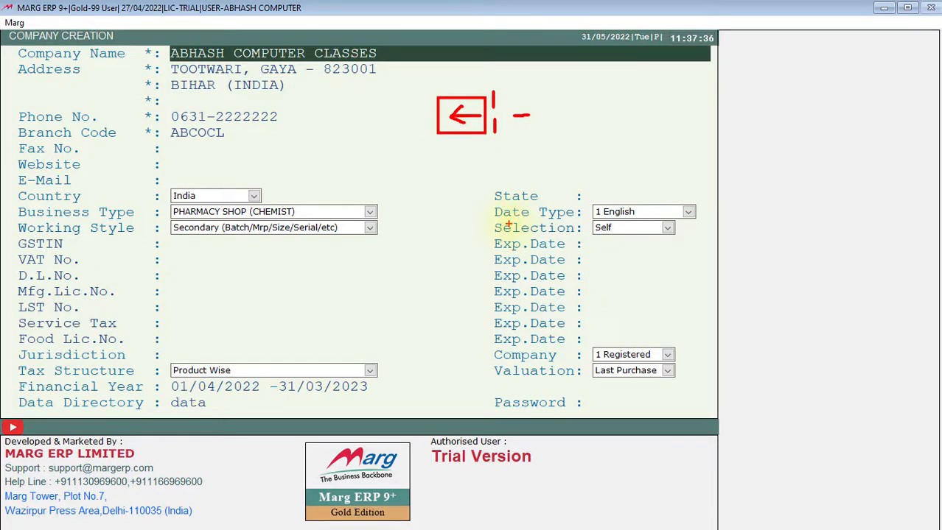
key("Escape")
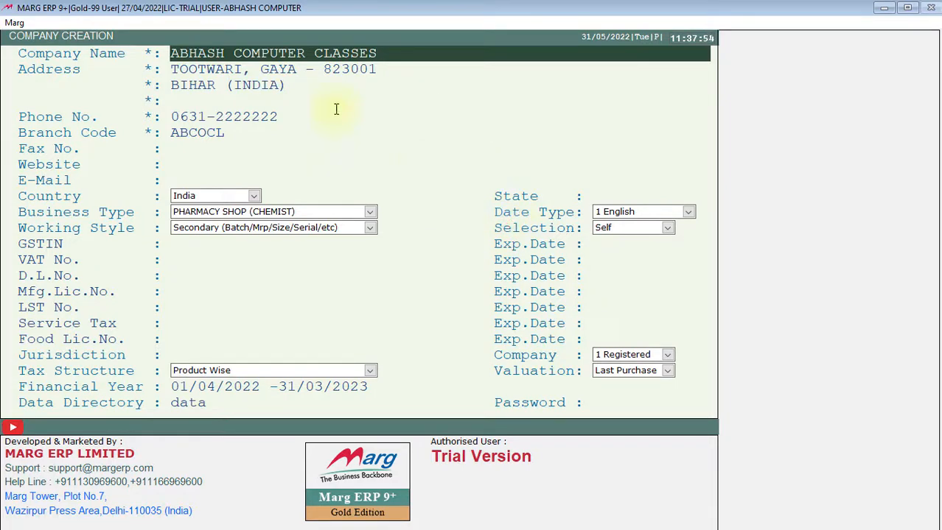
key("Return")
key("Return")
key("Return")
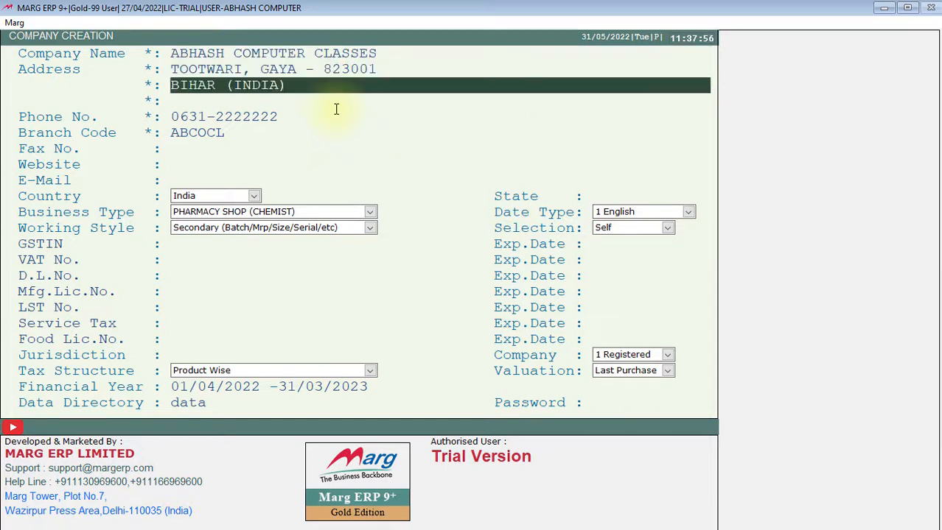
key("Return")
key("Return")
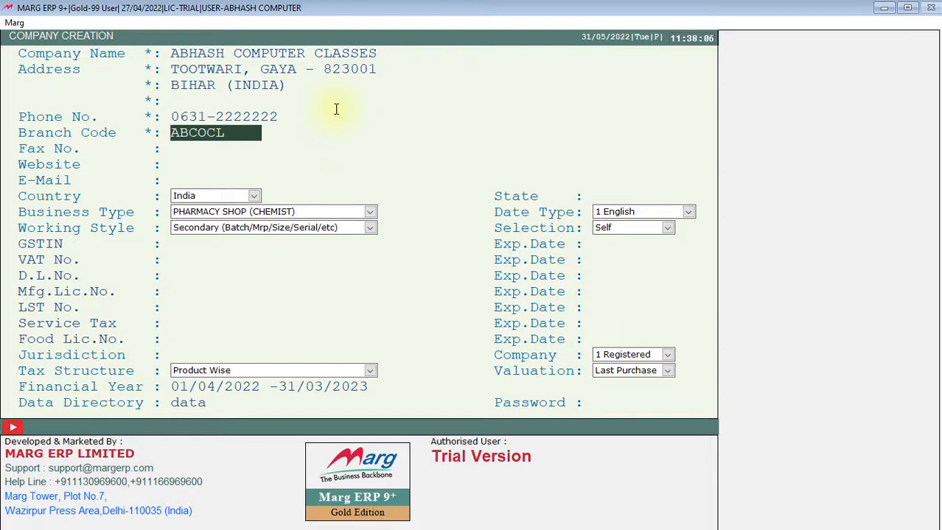
key("Return")
key("Return")
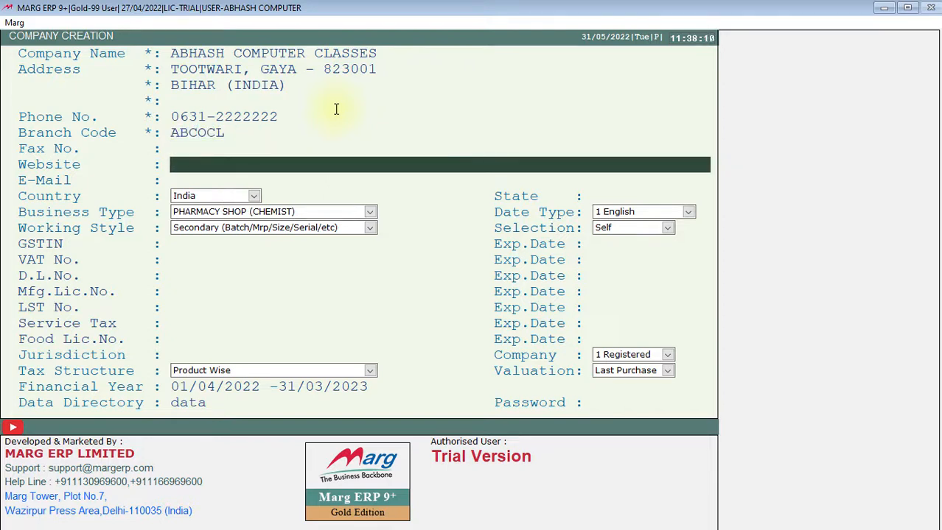
type("www.abhashco")
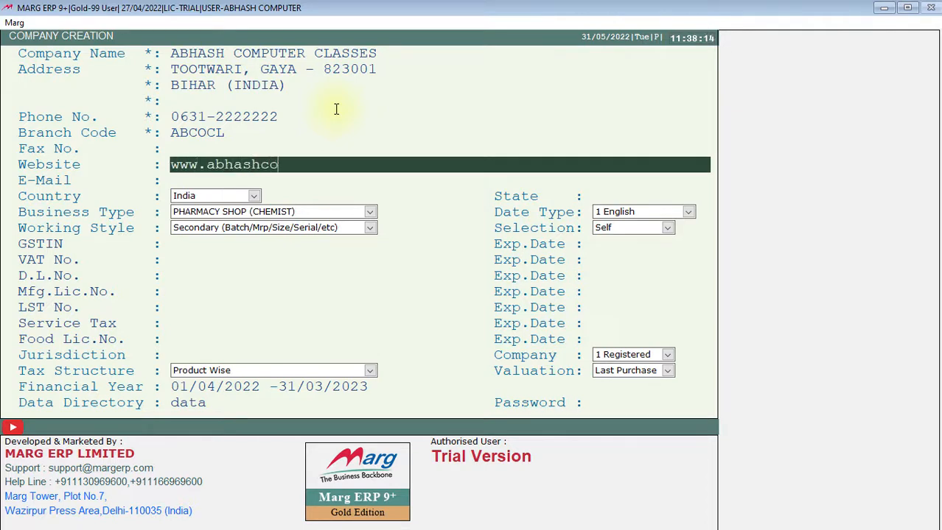
type("mputerclasses")
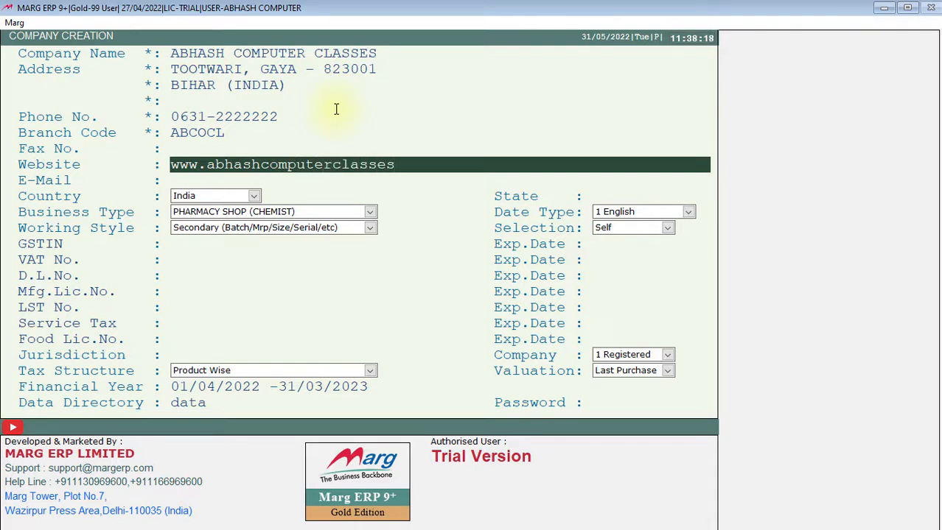
type(".webs.com")
key("Return")
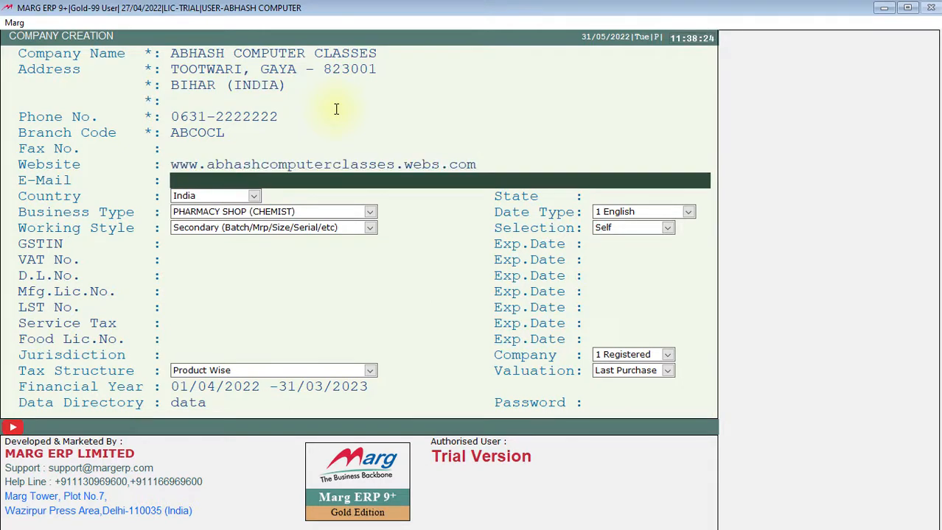
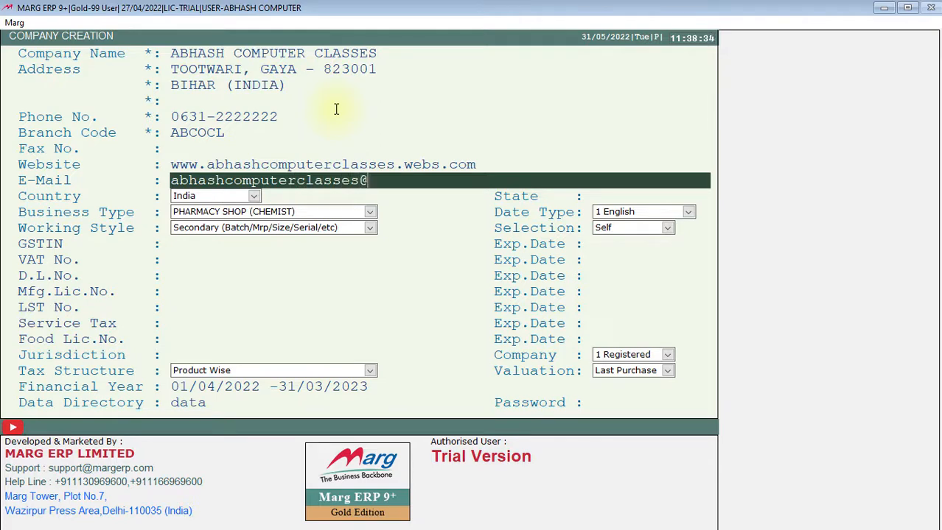
- Fill in the company's e-mail address in the company creation form
key("Return")
key("Return")
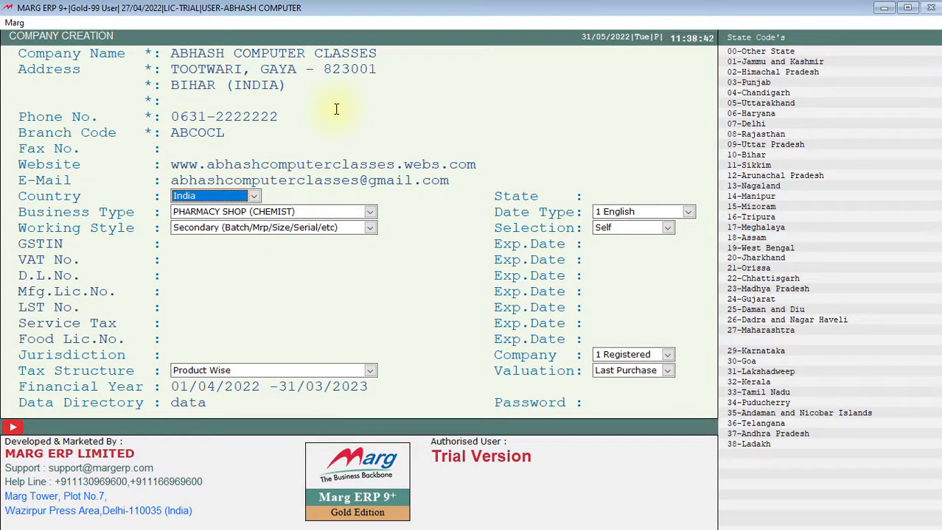
- Look through the list of countries and keep India as the company's country
key("Up")
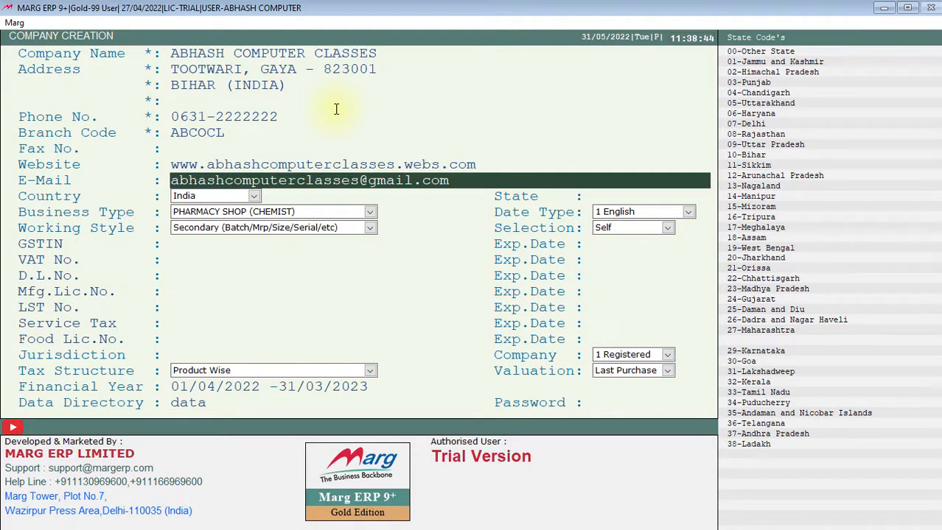
key("Return")
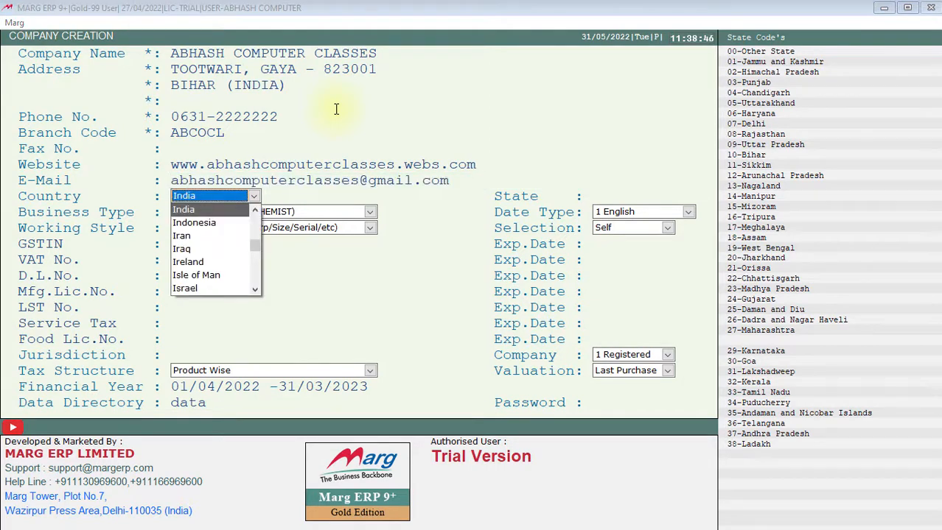
key("Down")
key("Down")
key("Down")
key("Down")
key("Down")
key("Up")
key("Up")
key("Up")
key("Up")
key("Up")
key("Down")
key("Down")
key("Down")
key("Down")
key("Down")
key("Down")
key("Down")
key("Down")
key("Down")
key("Down")
key("Down")
key("Down")
key("Down")
key("Down")
key("Down")
key("Down")
key("Down")
key("Down")
key("Down")
key("Down")
key("Down")
key("Down")
key("Down")
key("Down")
key("Down")
key("Down")
key("Down")
key("Down")
key("Down")
key("Down")
key("Down")
key("Down")
key("Down")
key("Down")
key("Down")
key("Down")
key("Down")
key("Down")
key("Down")
key("Down")
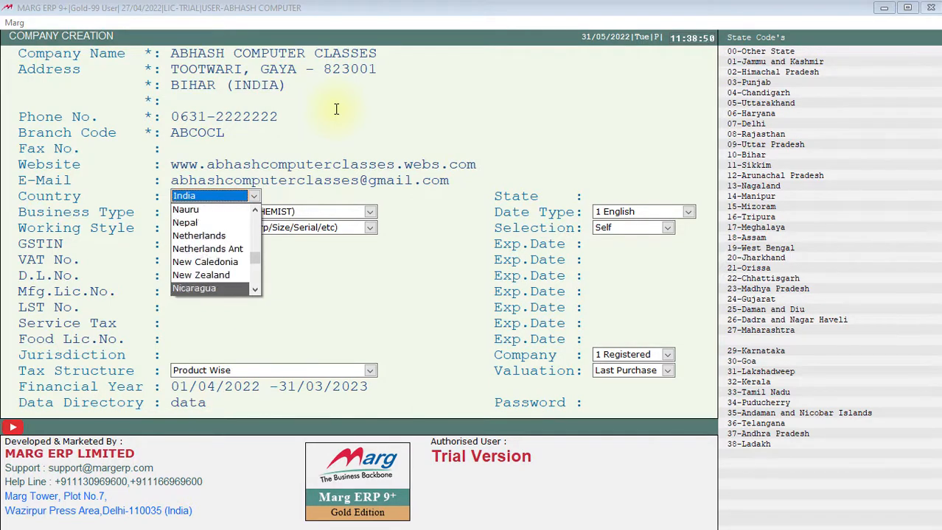
key("Up")
key("Up")
key("Up")
key("Up")
key("Up")
key("Up")
key("Up")
key("Up")
key("Up")
key("Up")
key("Up")
key("Up")
key("Up")
key("Up")
key("Up")
key("Up")
key("Up")
key("Up")
key("Up")
key("Up")
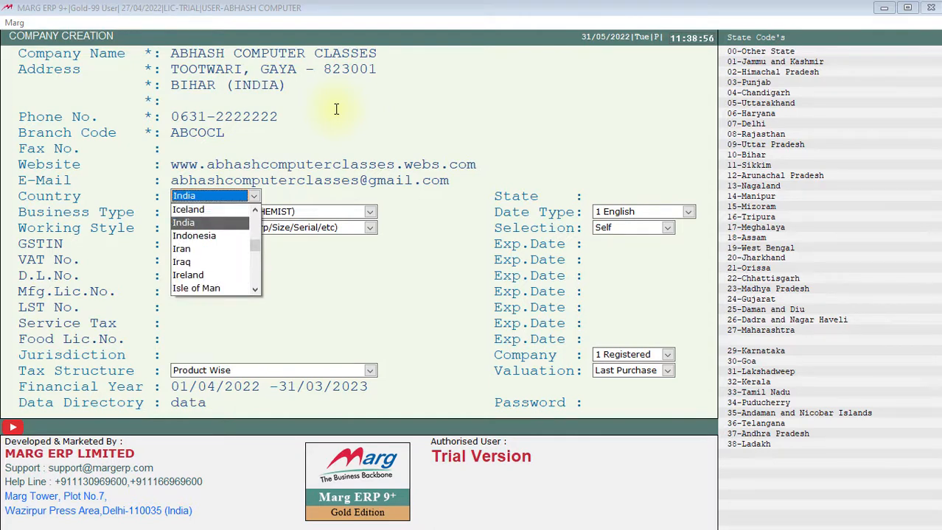
key("Return")
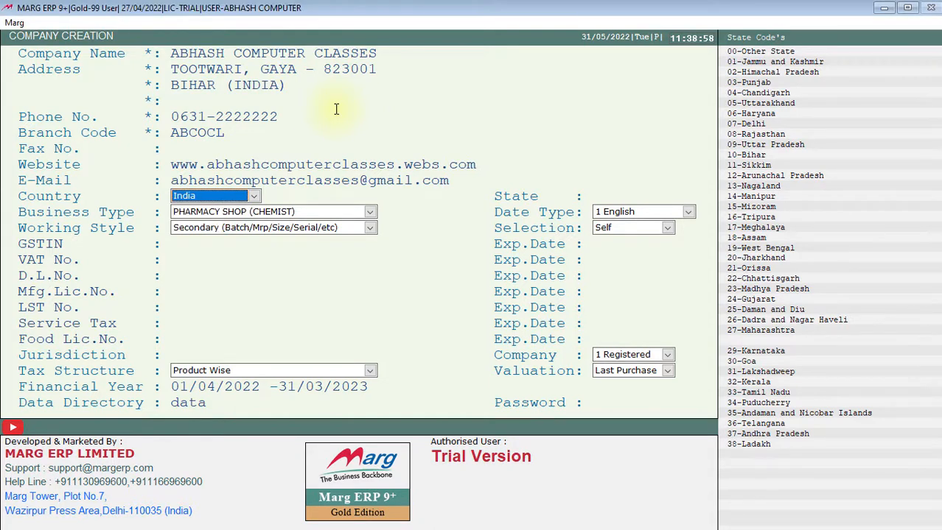
key("Return")
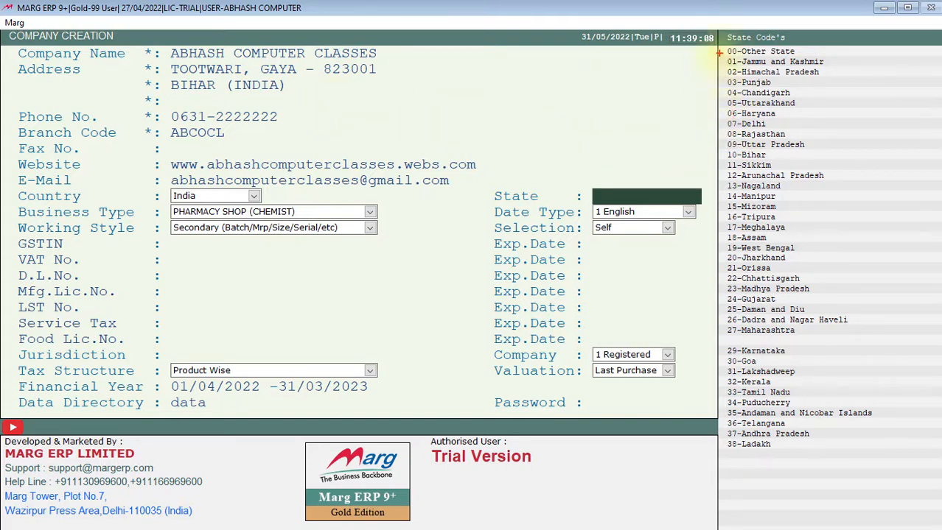
- Set the company's state to Bihar by entering state code 10
mouse_move(717, 28)
left_mouse_down()
mouse_move(821, 173)
mouse_move(939, 459)
mouse_move(869, 463)
mouse_move(882, 465)
left_mouse_up()
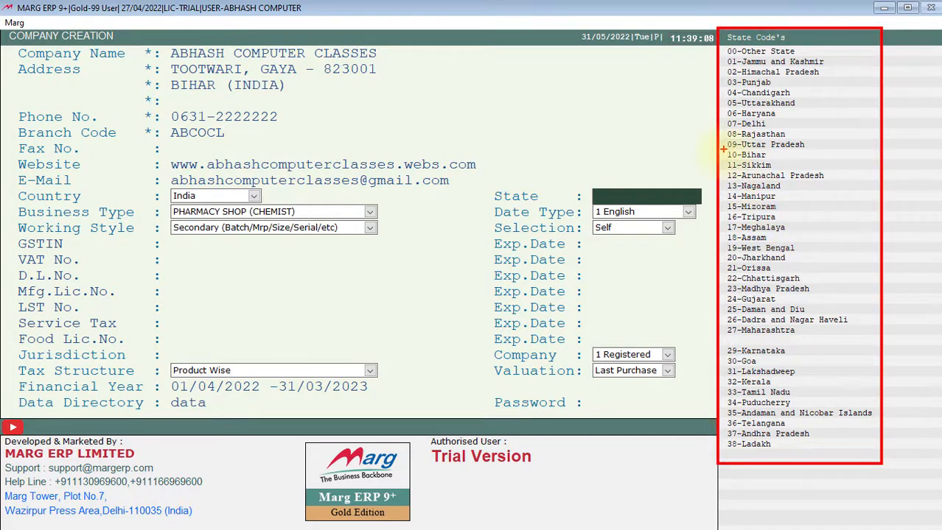
left_click_drag(723, 151, 781, 161)
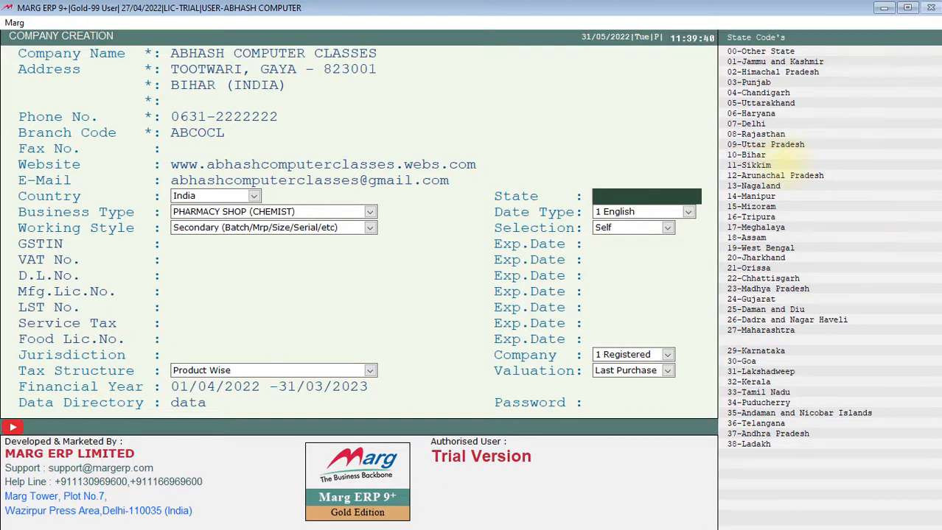
type("10")
key("Return")
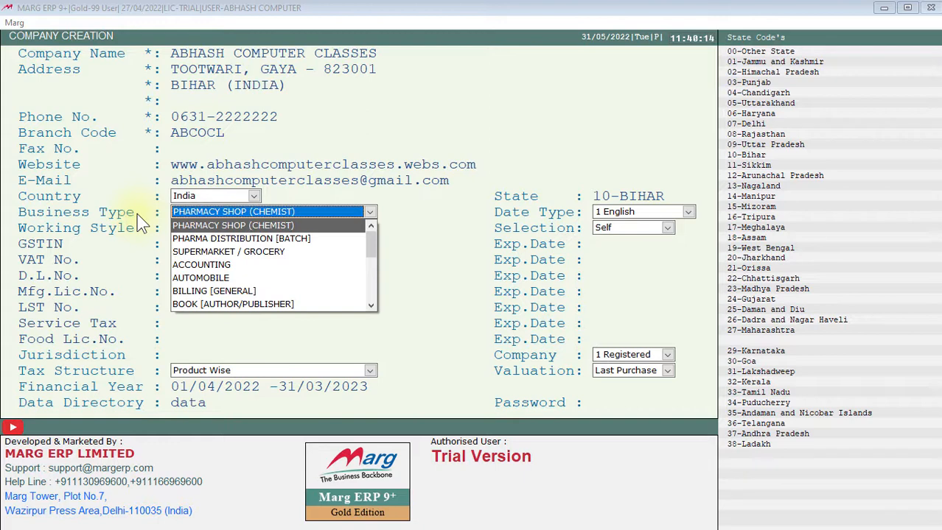
- Look through the business types and choose BILLING [GENERAL] for the company
key("Down")
key("Down")
key("Down")
key("Down")
key("Down")
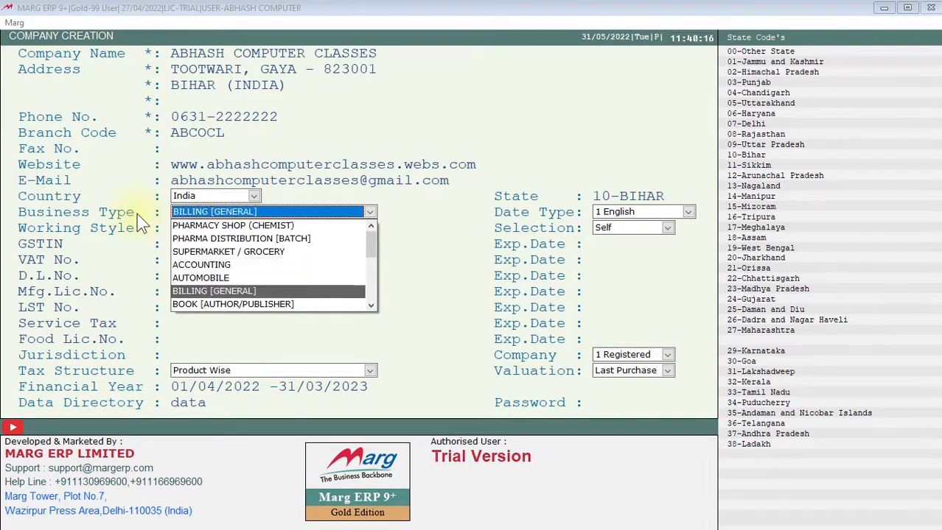
key("Up")
key("Up")
key("Up")
key("Up")
key("Up")
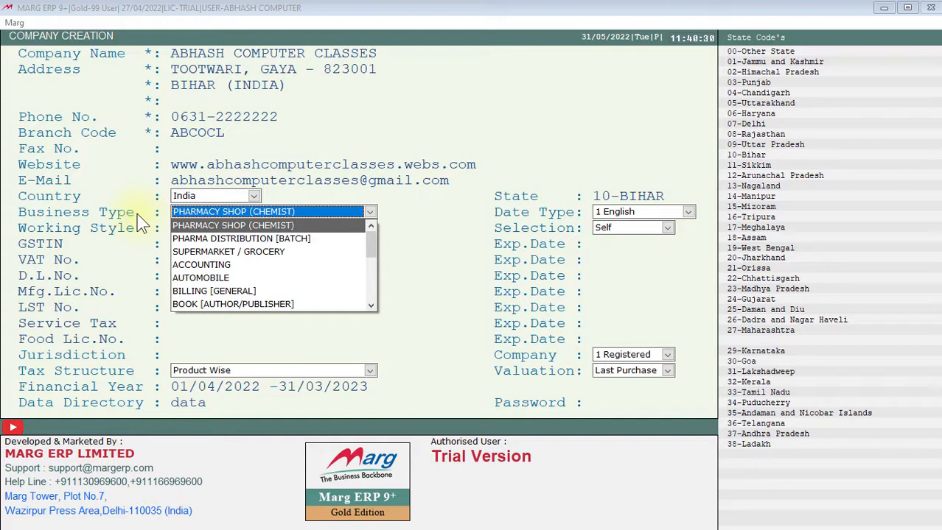
key("Down")
key("Down")
key("Down")
key("Down")
key("Down")
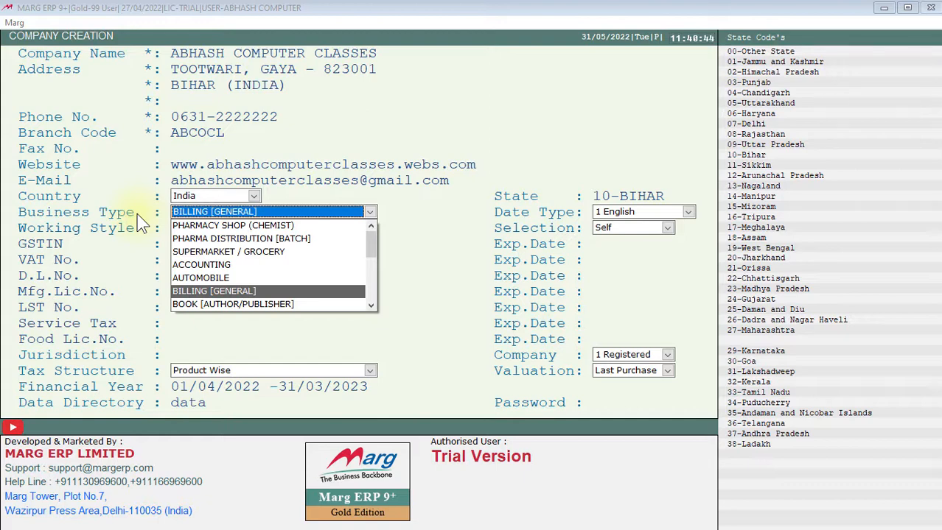
key("Return")
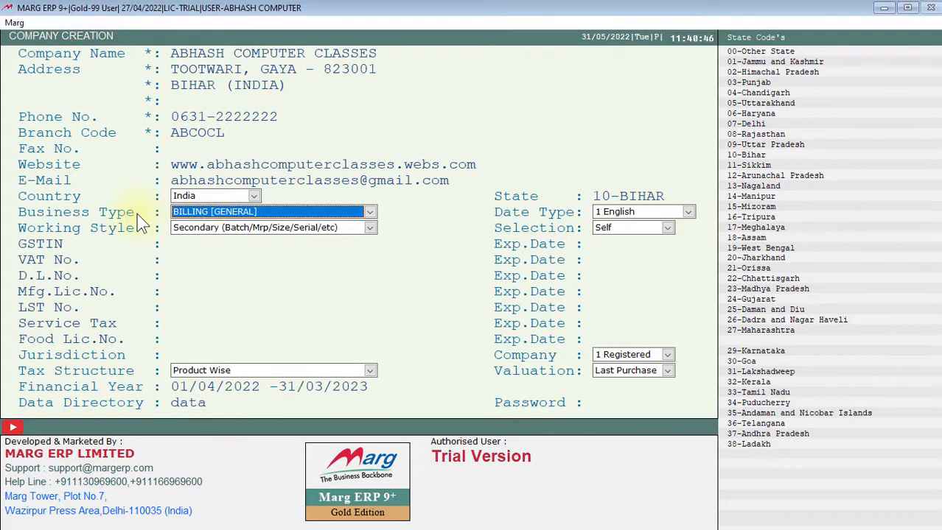
key("Return")
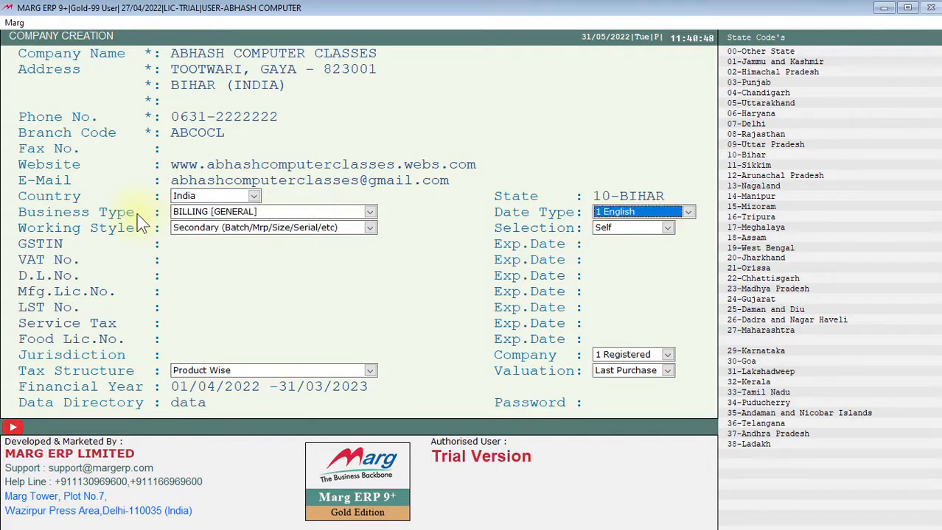
- Keep the date type 1 English and set the working style to Secondary (Batch/Mrp/Size/Serial/etc)
key("Return")
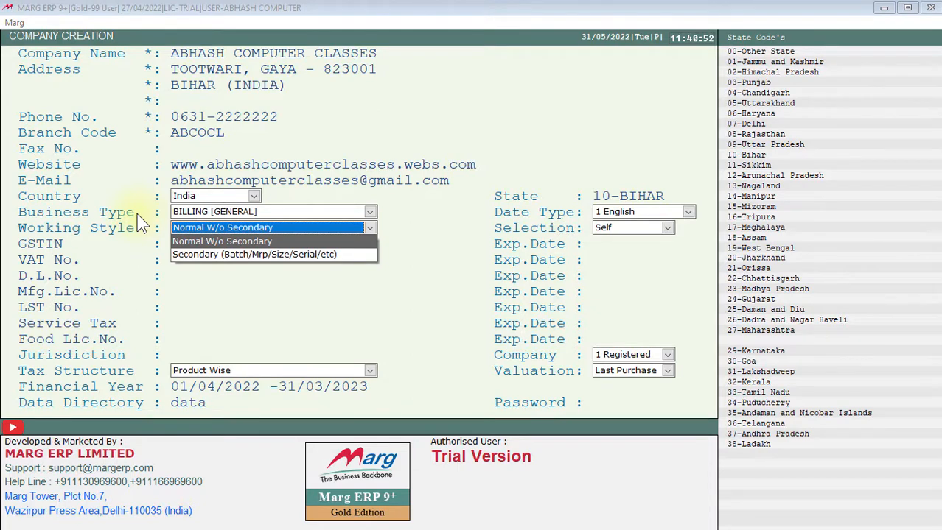
key("Down")
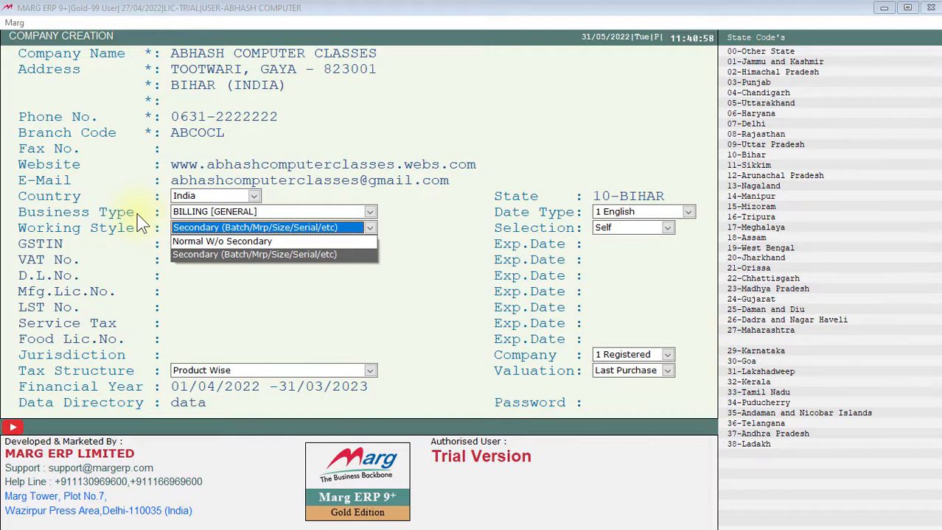
key("Up")
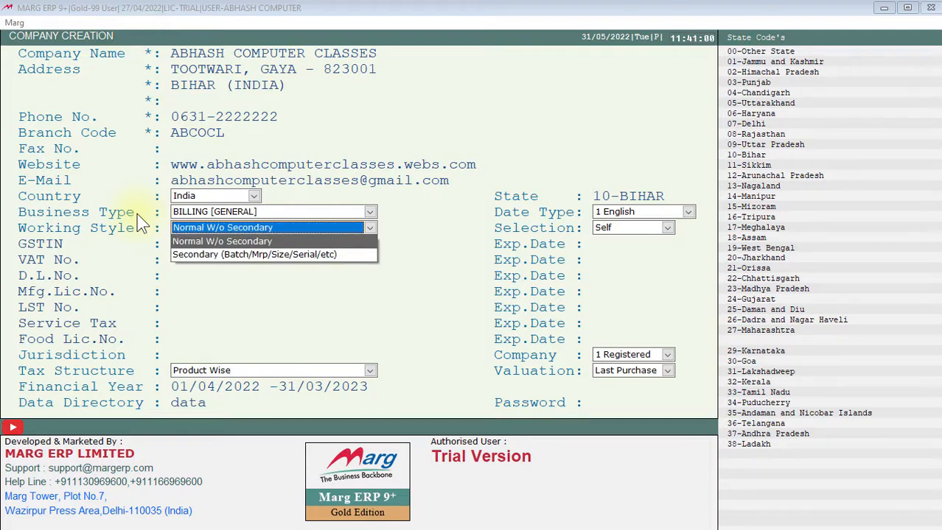
key("Down")
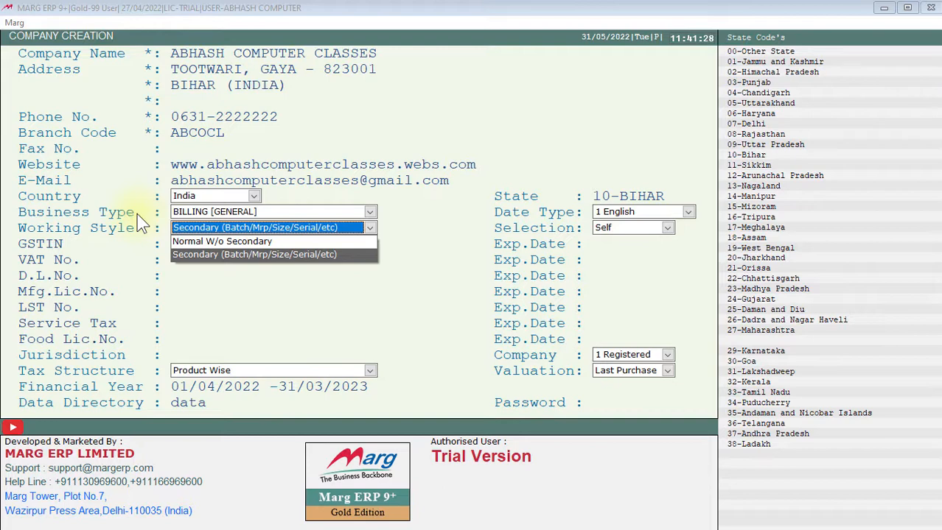
key("Return")
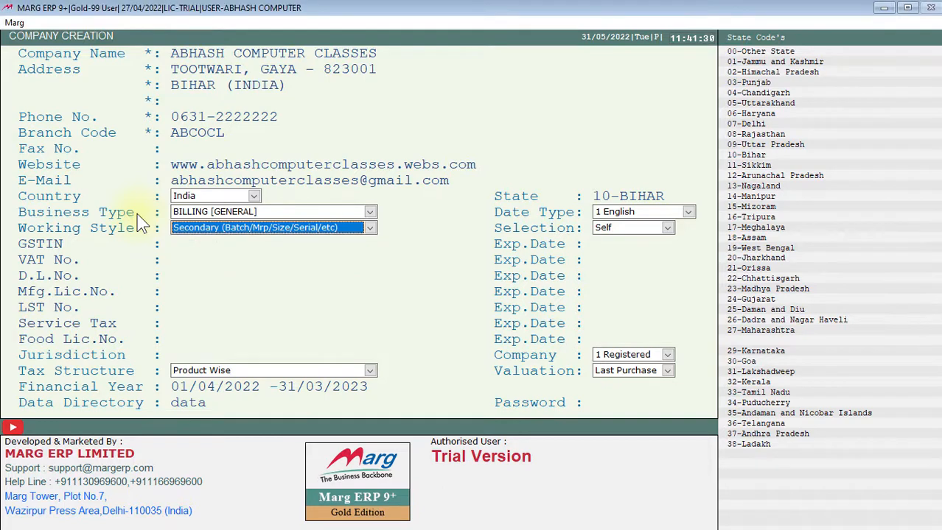
key("Return")
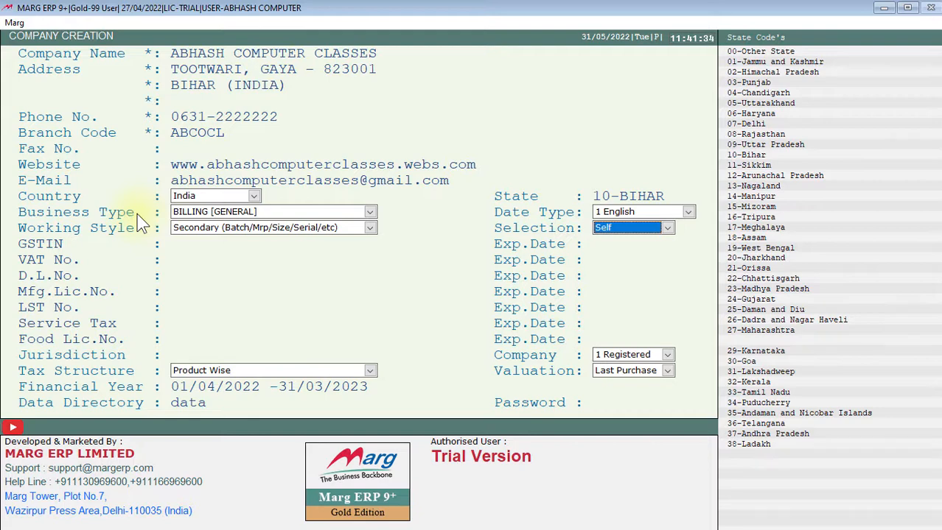
- Look through the selection options for the company and keep Self
key("Down")
key("Down")
key("Up")
key("Up")
- Compare the Normal W/o Secondary and Secondary working styles and keep Secondary (Batch/Mrp/Size/Serial/etc)
key("shift+Tab")
key("Up")
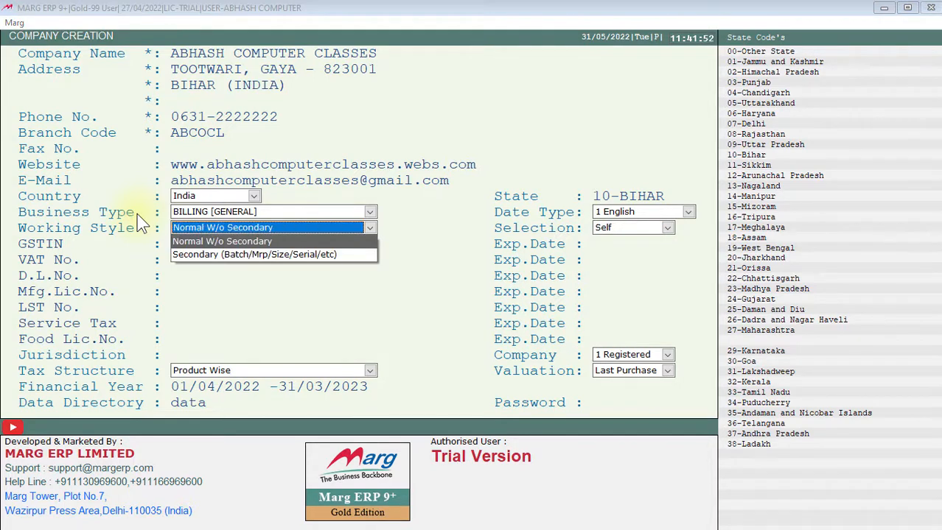
key("Down")
key("Up")
key("Down")
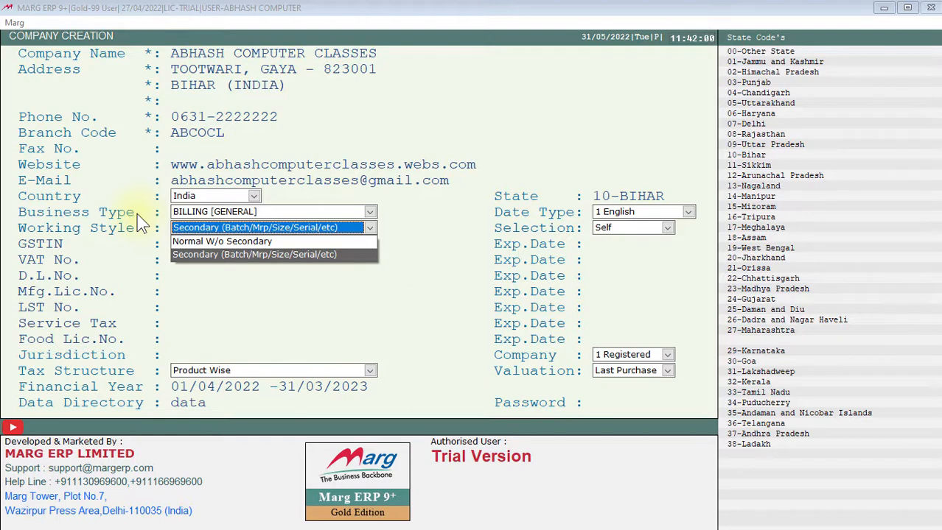
key("Up")
key("Down")
key("Up")
key("Down")
key("Up")
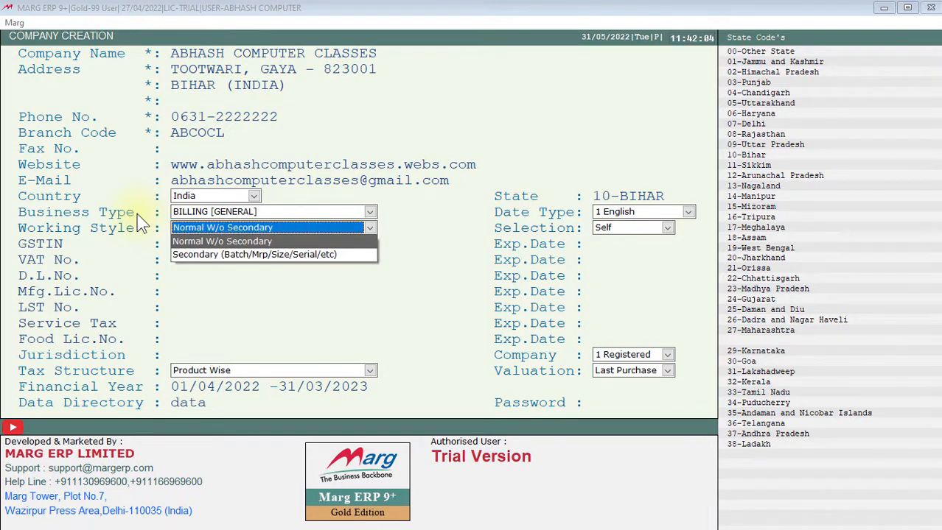
key("Down")
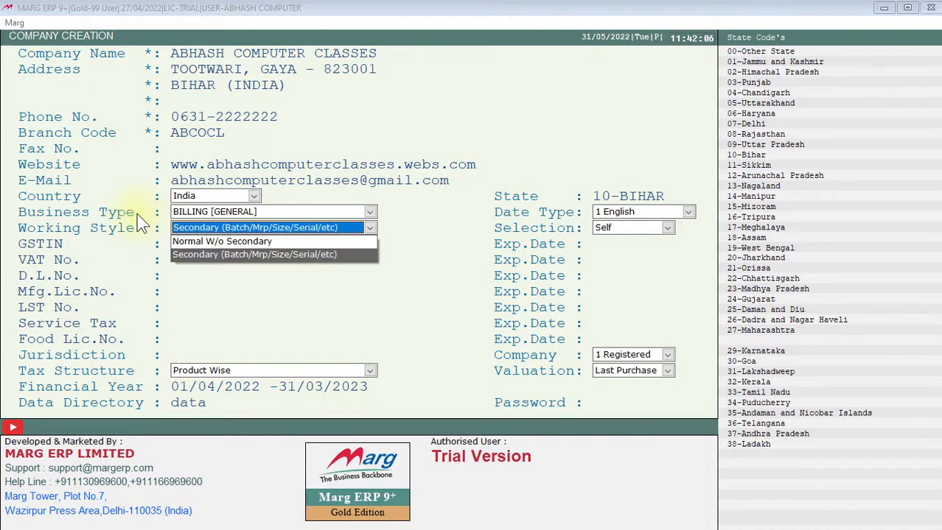
key("Return")
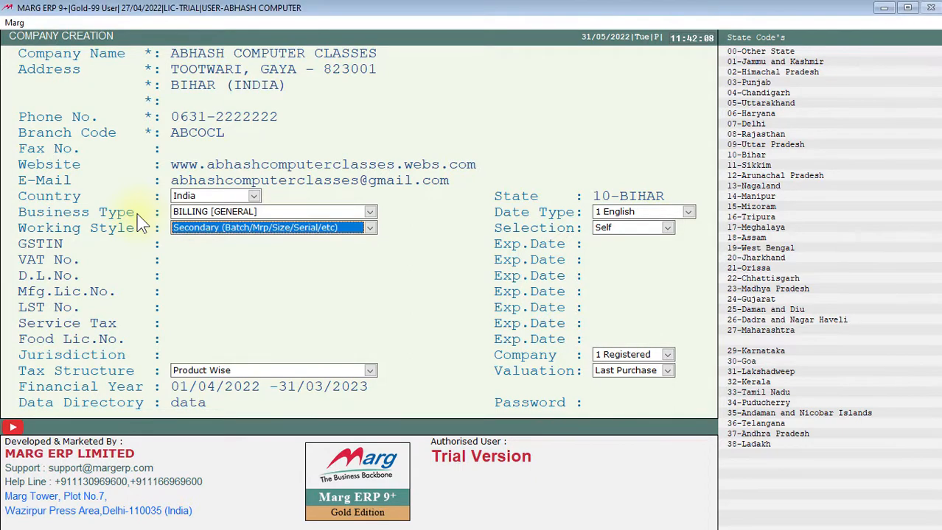
- Look through the date types, keep 1 English, and accept the working style and the Self selection to reach the GSTIN entry
key("Return")
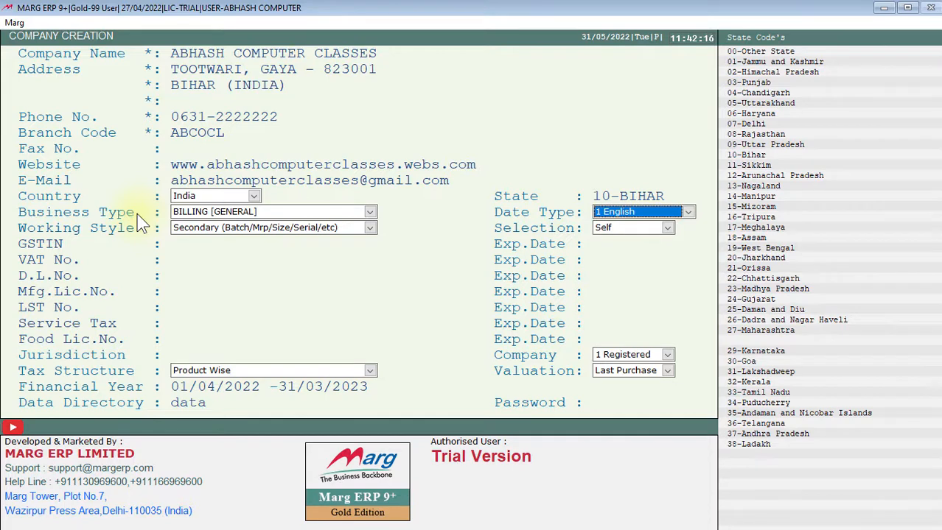
key("Down")
key("Down")
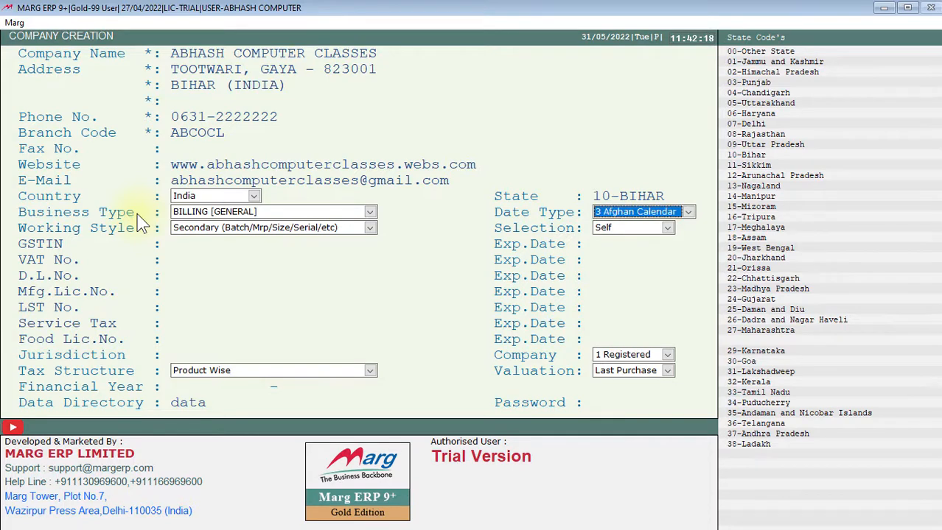
key("Down")
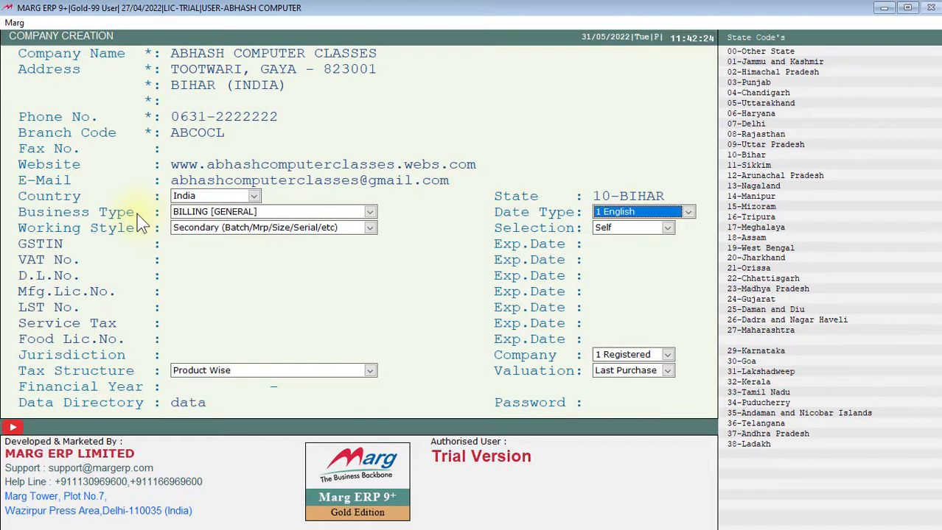
key("Return")
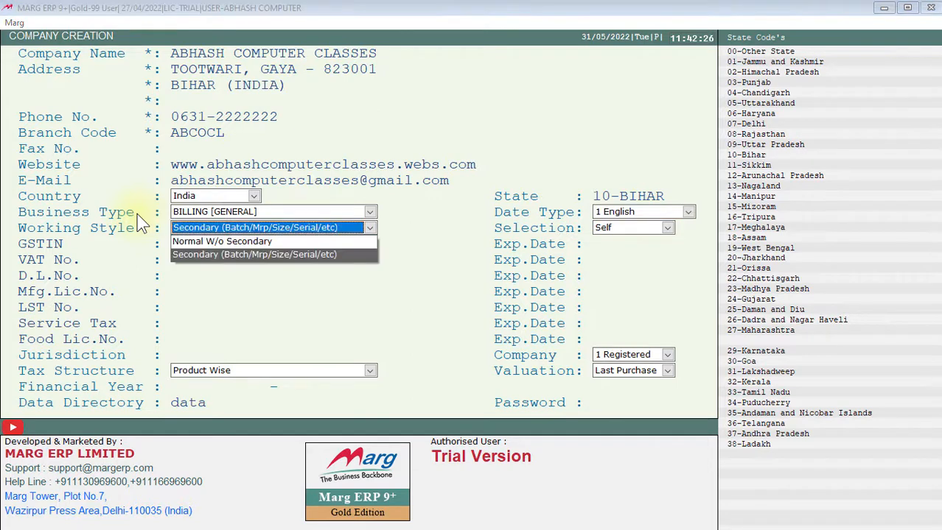
key("Return")
key("Return")
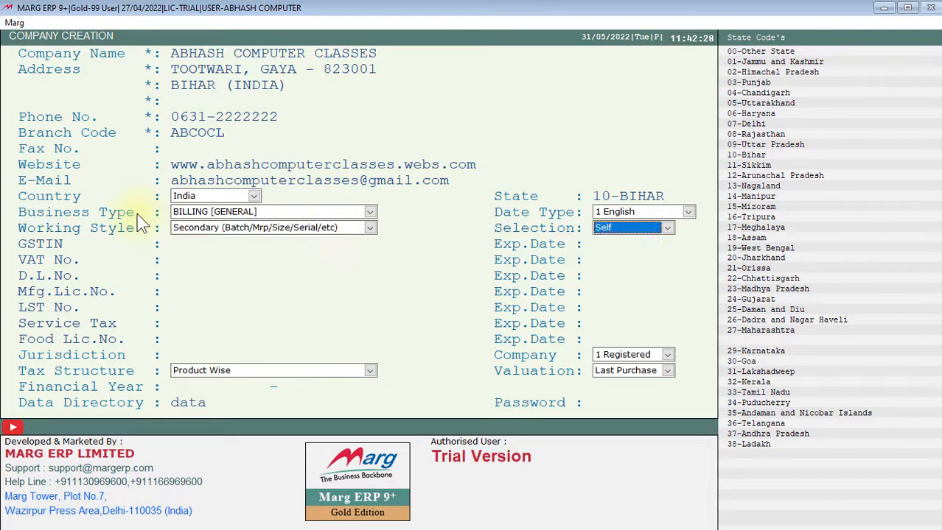
key("Return")
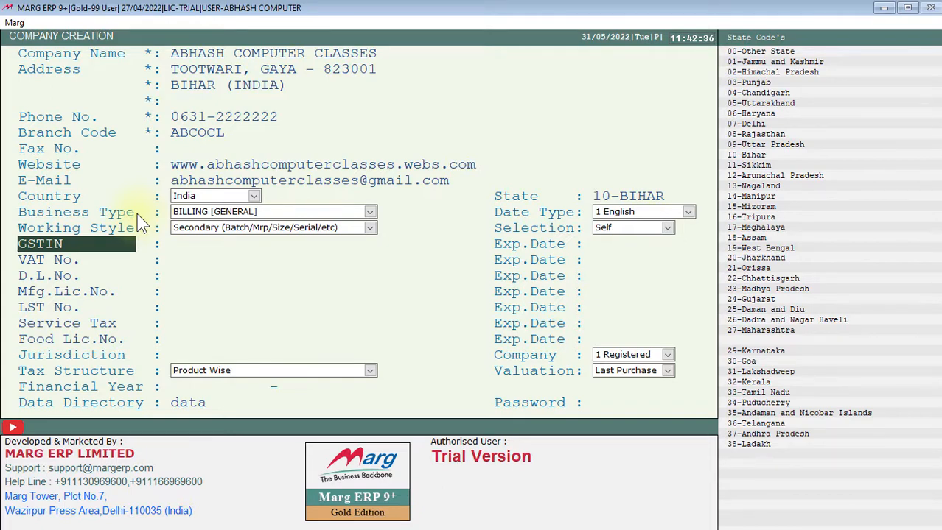
key("Return")
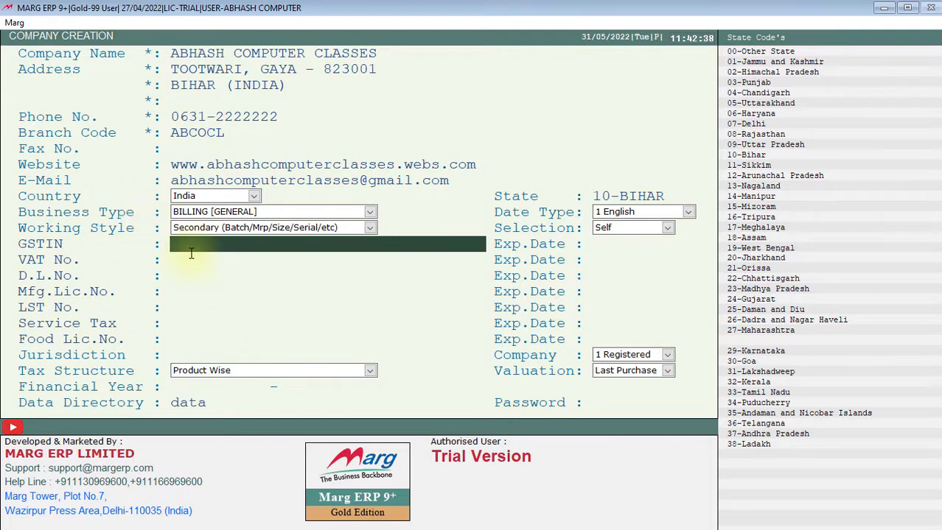
mouse_move(167, 236)
left_mouse_down()
mouse_move(227, 257)
mouse_move(493, 259)
left_mouse_up()
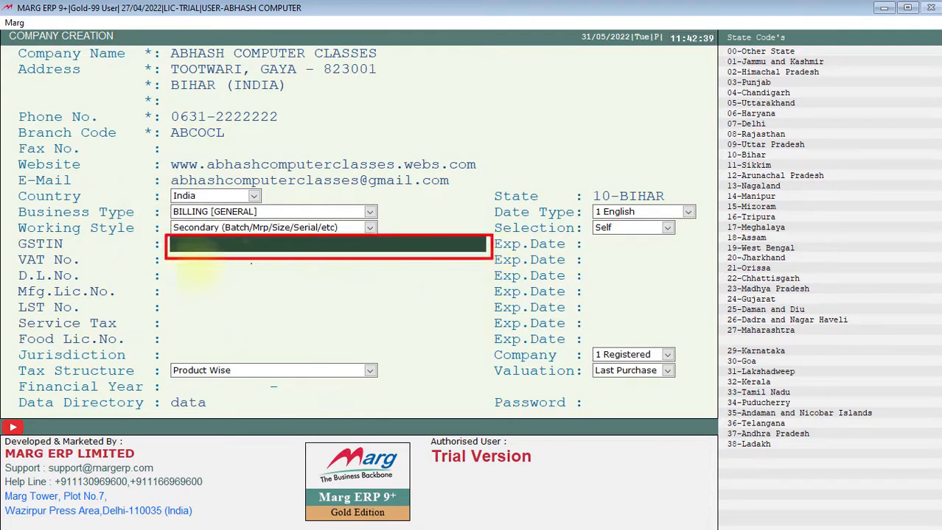
mouse_move(15, 236)
left_mouse_down()
mouse_move(78, 256)
mouse_move(107, 249)
left_mouse_up()
mouse_move(213, 264)
left_mouse_down()
mouse_move(221, 274)
mouse_move(248, 257)
left_mouse_up()
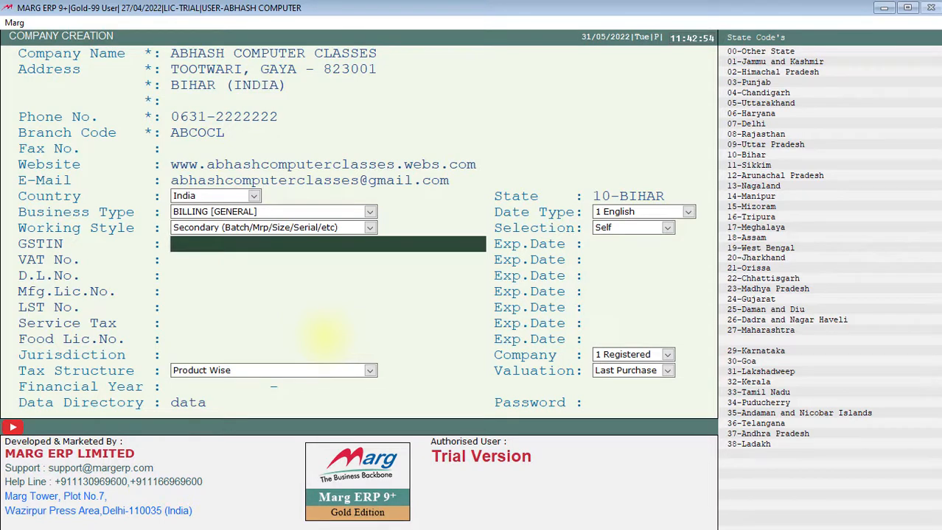
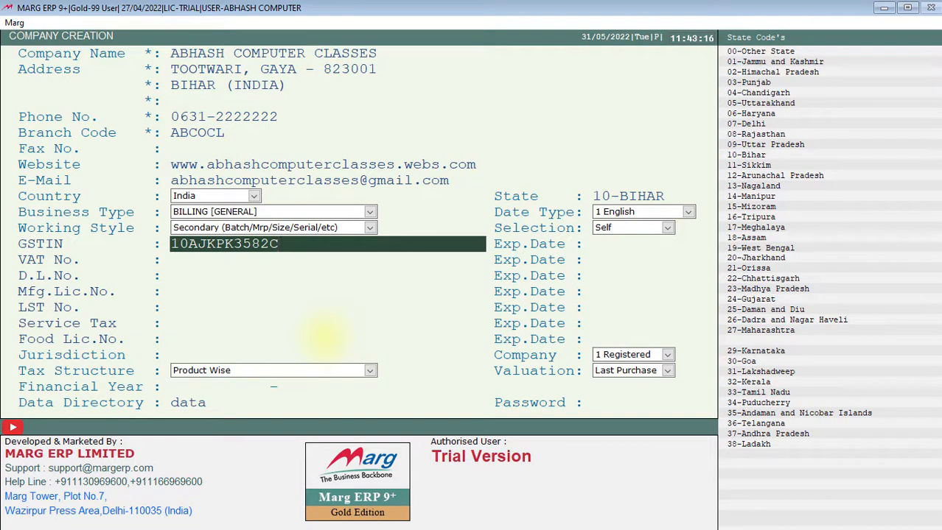
- Enter the company's GSTIN in capital letters
key("Return")
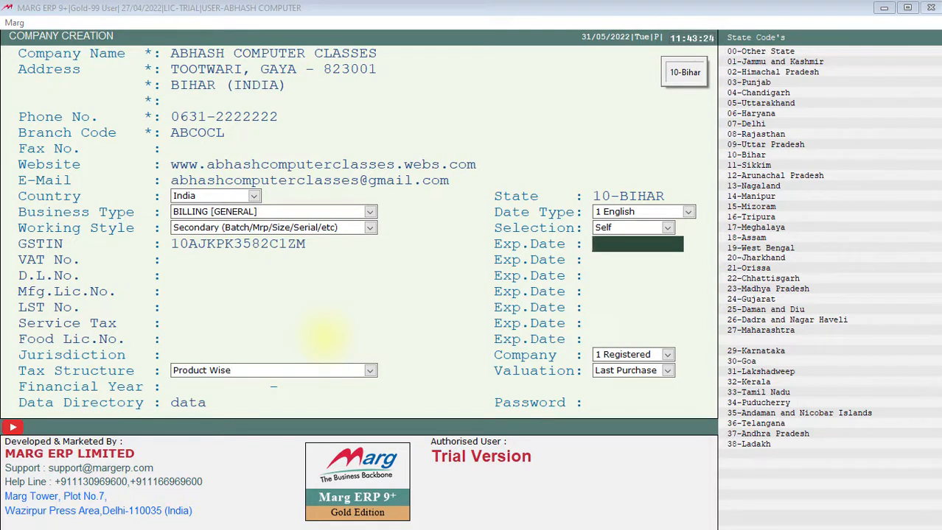
- Leave the GSTIN expiry date and the VAT, D.L., Mfg. licence, LST, service tax and food licence details blank
key("Return")
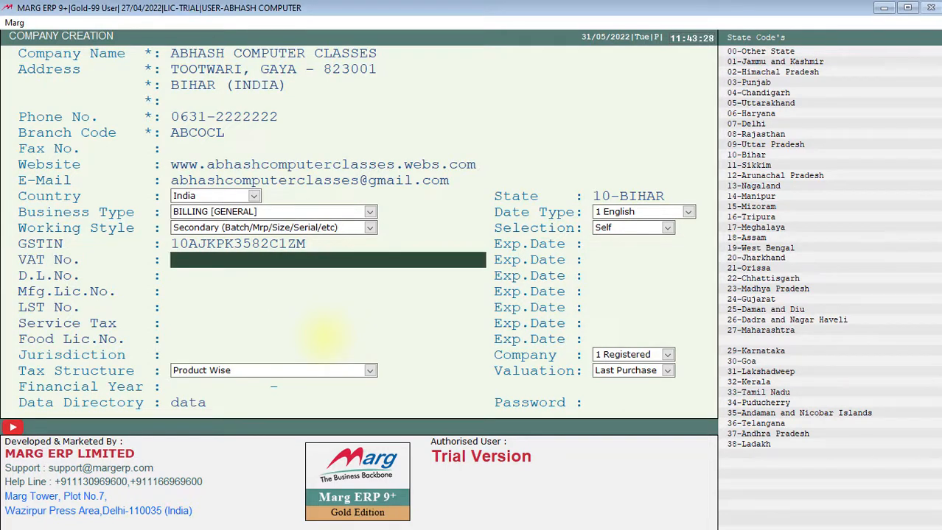
key("Return")
key("Return")
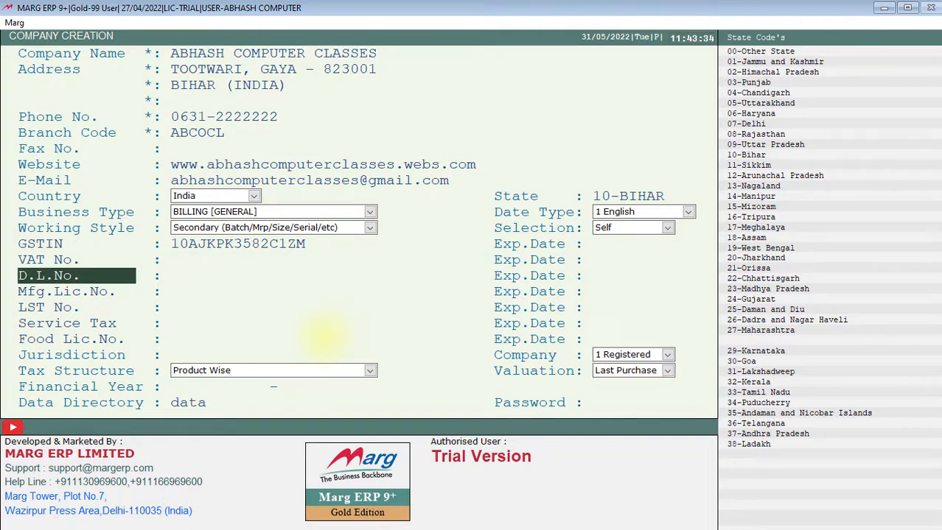
key("Return")
key("Return")
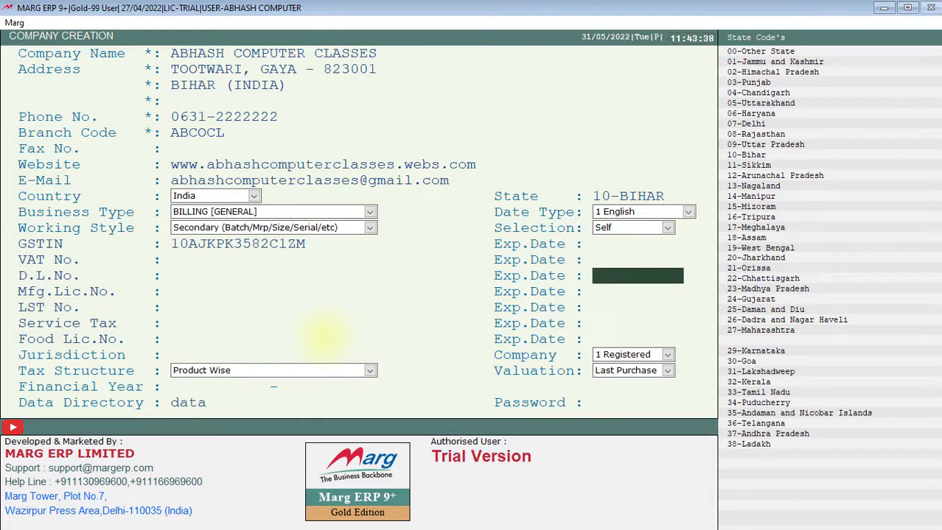
key("Return")
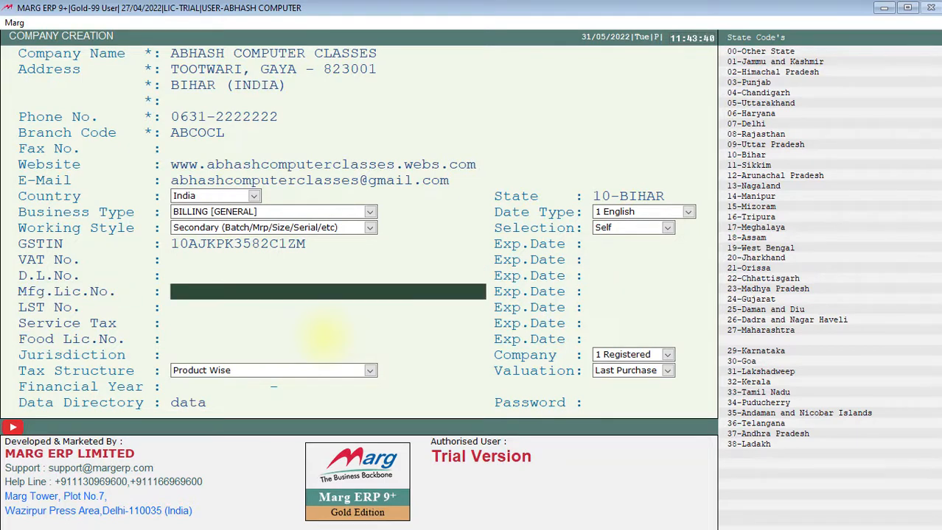
key("Return")
key("Return")
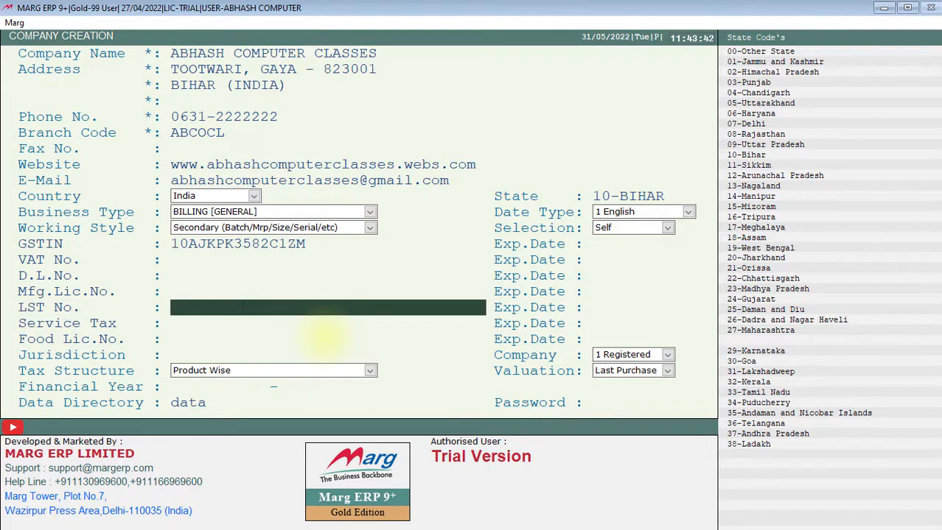
key("Return")
key("Return")
key("Return")
key("Return")
key("Return")
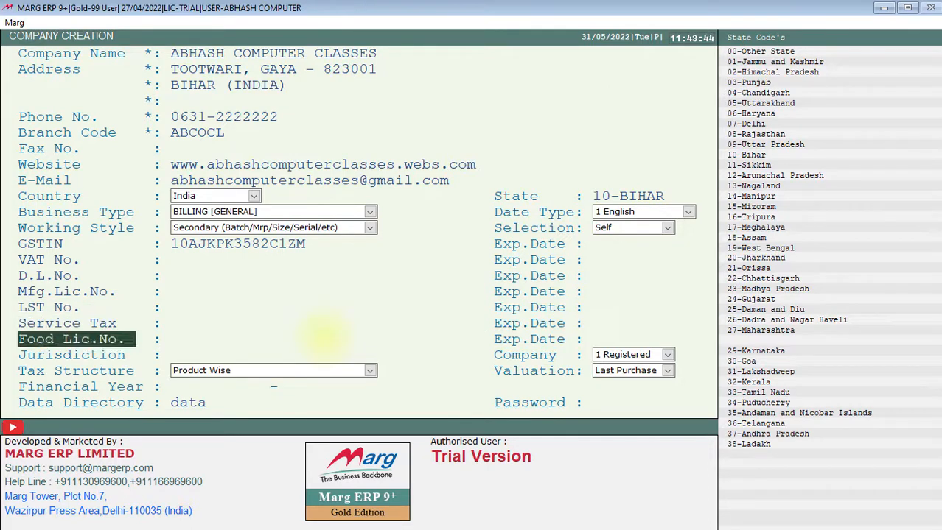
key("Return")
key("Return")
key("Return")
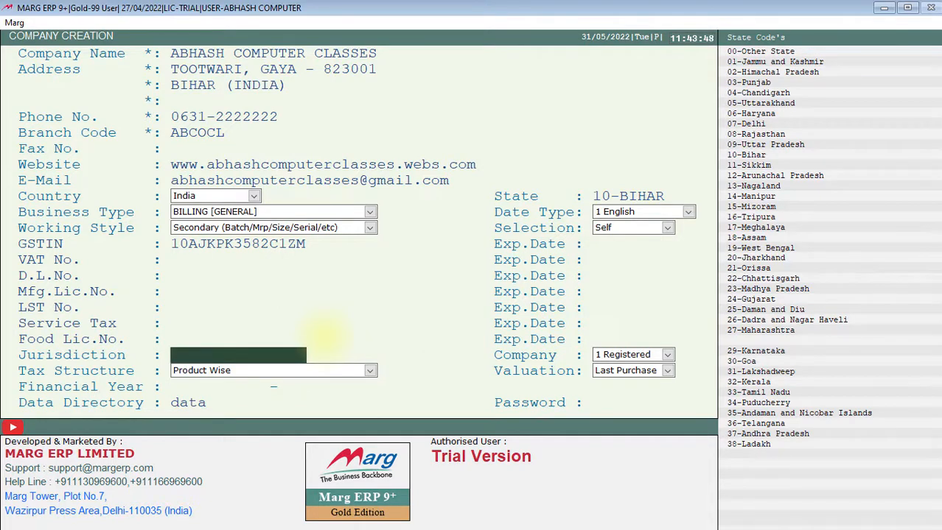
- Set the company's jurisdiction to GAYA
type("GAYA")
key("Return")
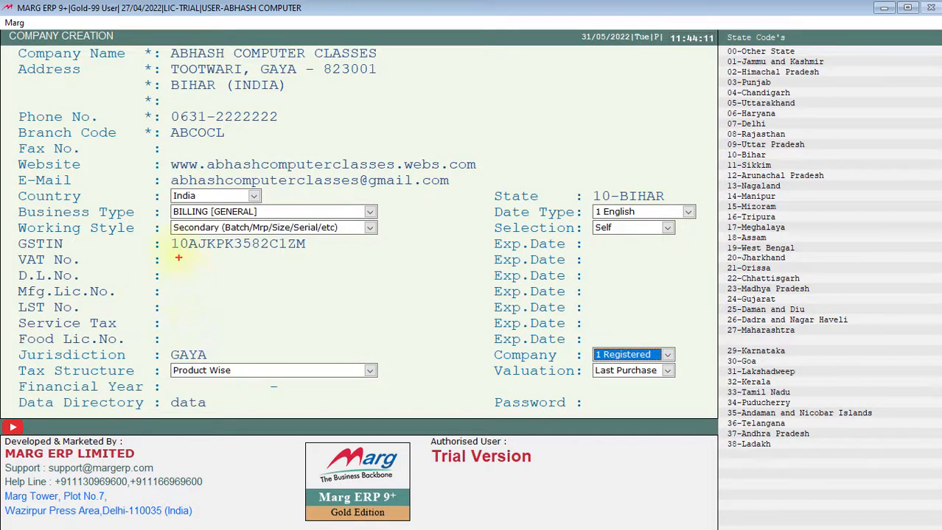
left_click_drag(165, 235, 312, 258)
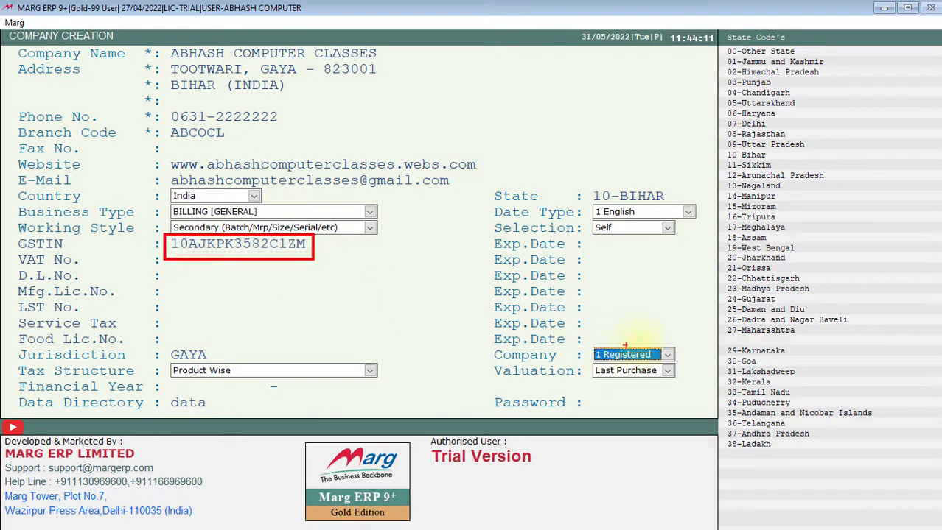
mouse_move(681, 352)
left_mouse_down()
mouse_move(687, 360)
mouse_move(700, 345)
left_mouse_up()
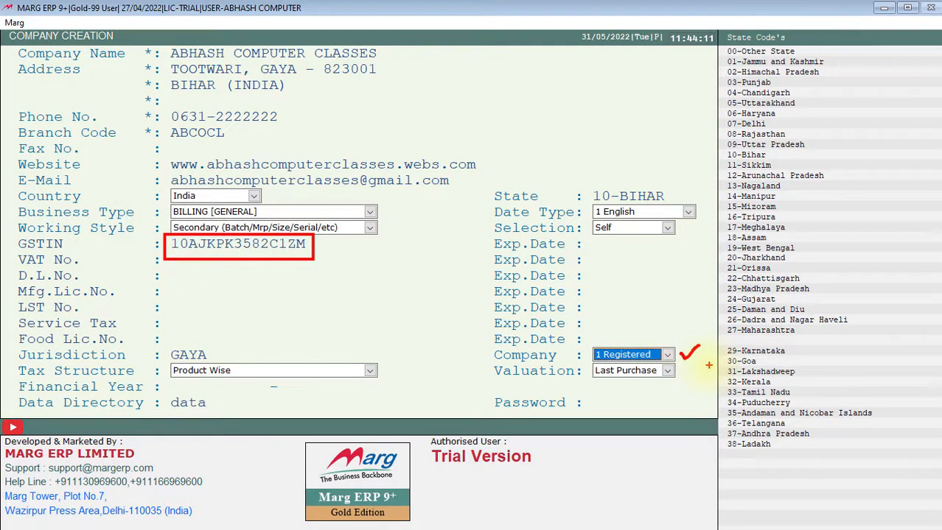
key("Escape")
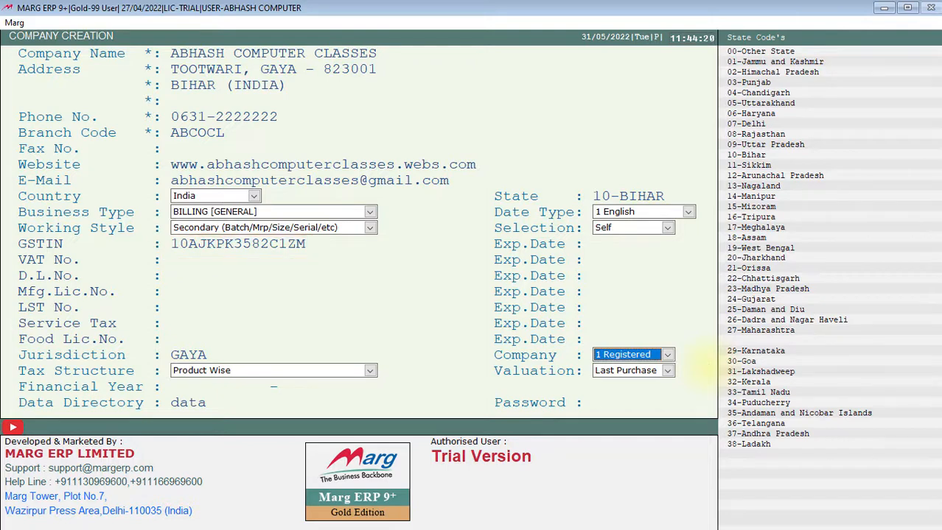
- Look through the company registration types and keep 1 Registered
key("Down")
key("Down")
key("Up")
key("Up")
key("Return")
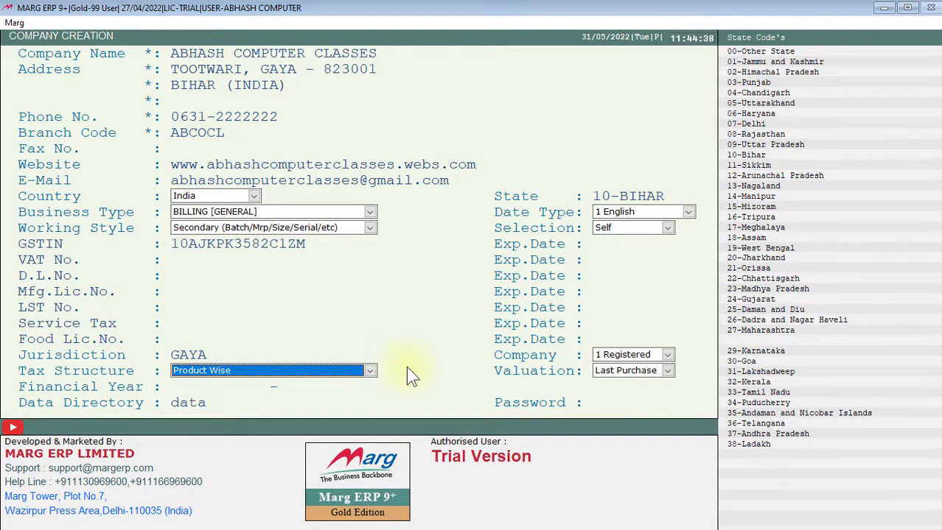
- Look through the tax structures, keep Product Wise, and accept Last Purchase as the valuation method
key("Down")
key("Down")
key("Return")
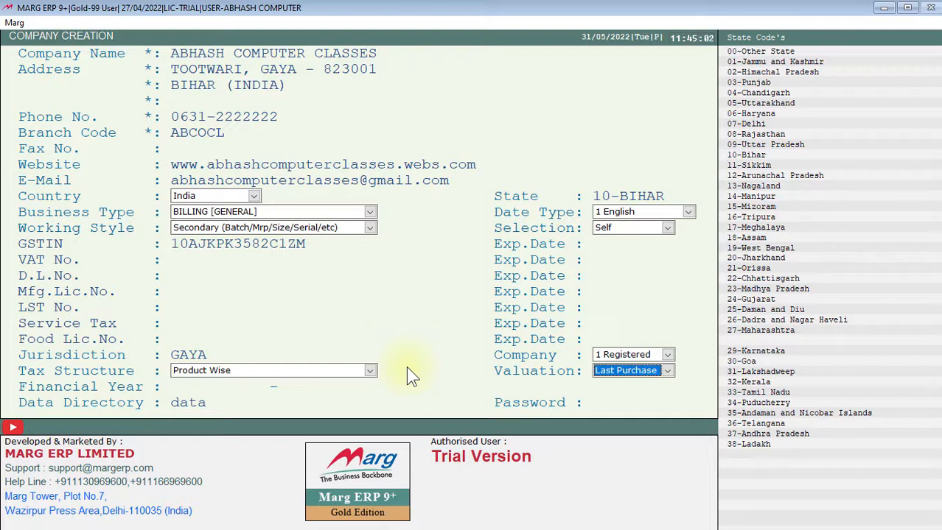
key("Return")
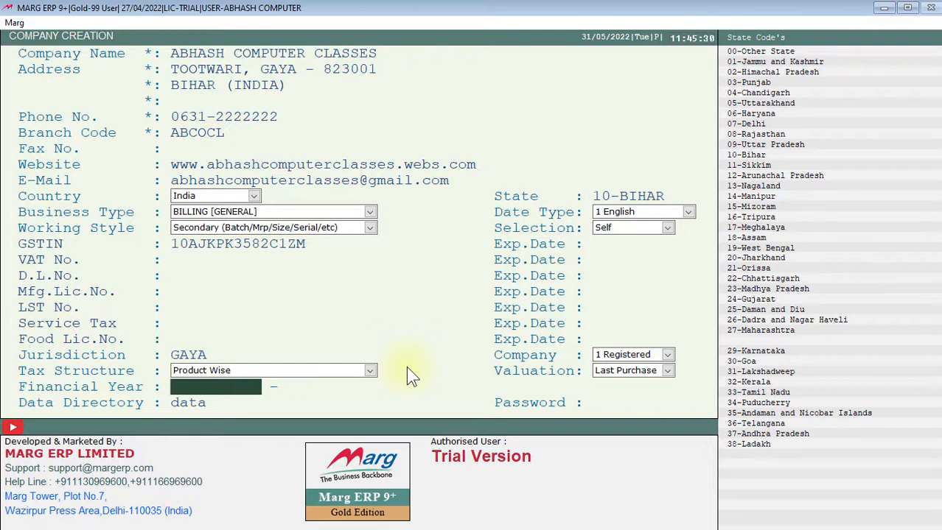
- Set the start of the financial year to 1/4/2022
key("Return")
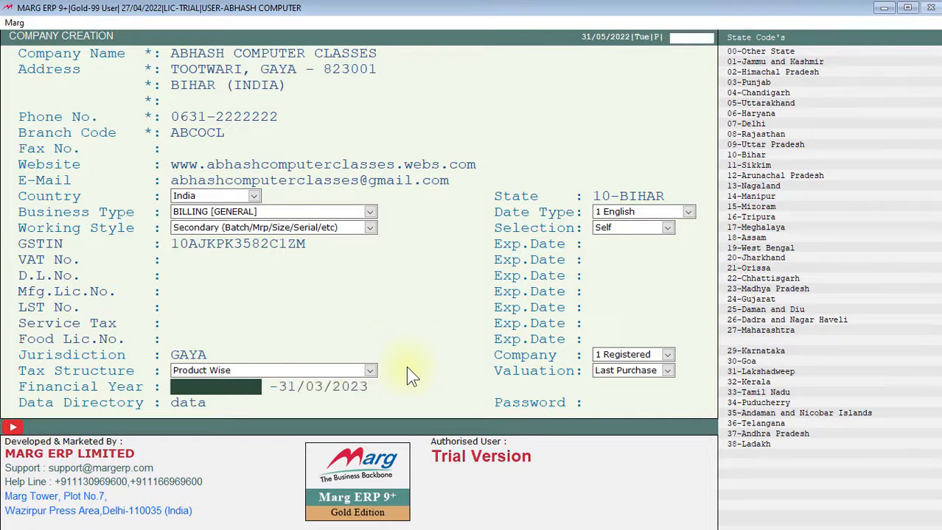
type("1/")
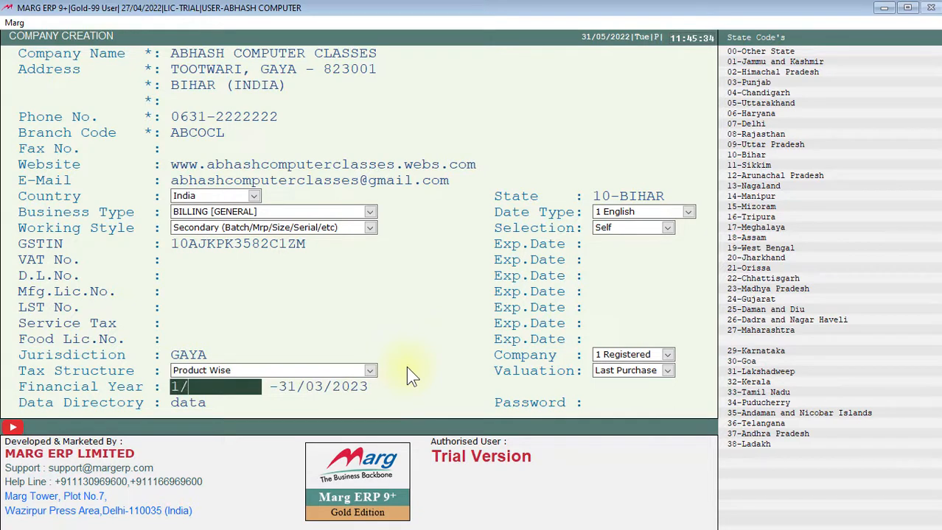
type("4/2022")
key("Return")
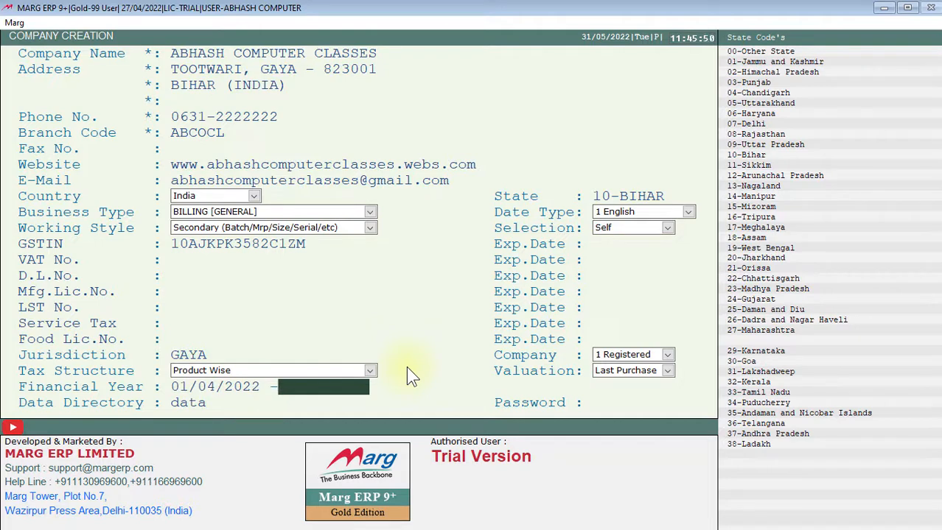
- Set the end of the financial year to 31/03/2023
type("31/03/2023")
key("Return")
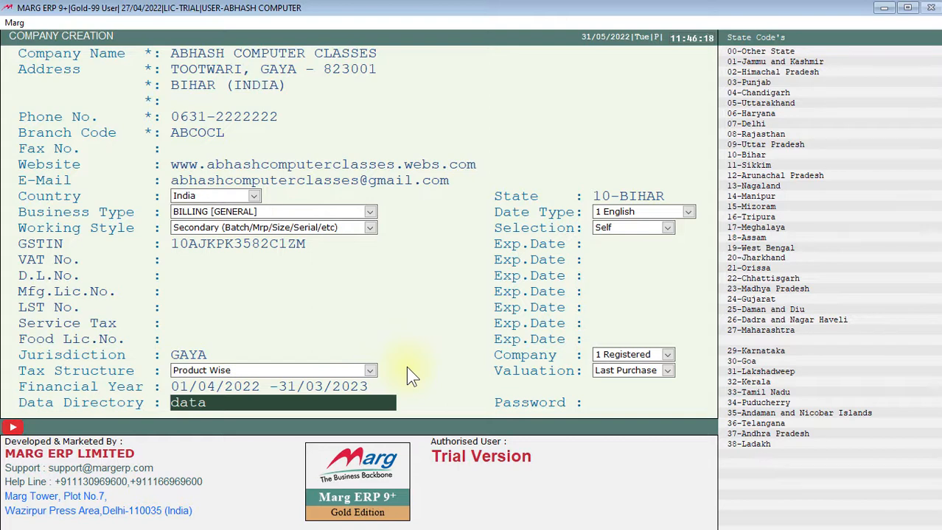
- Switch to File Explorer and open the Backup folder inside C:\MARGERP\Data
key("super")
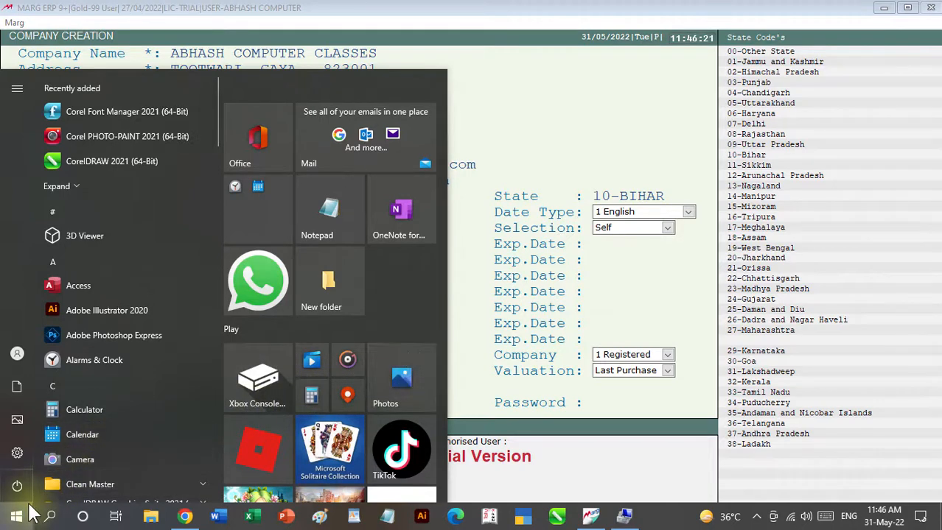
mouse_move(18, 391)
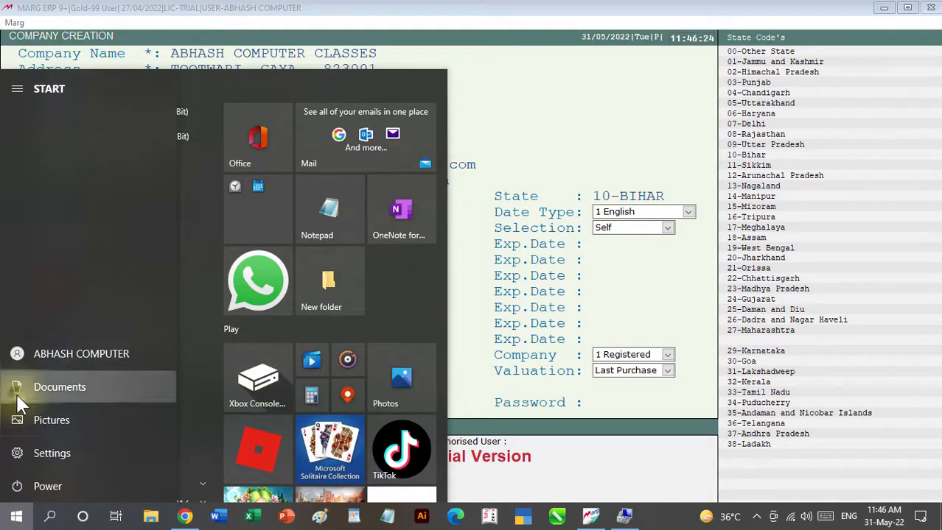
left_click(18, 392)
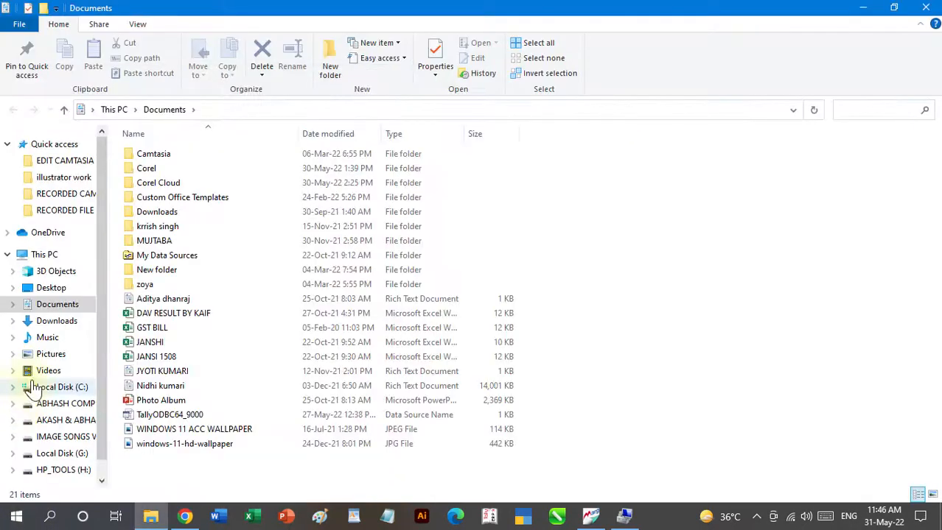
left_click(65, 388)
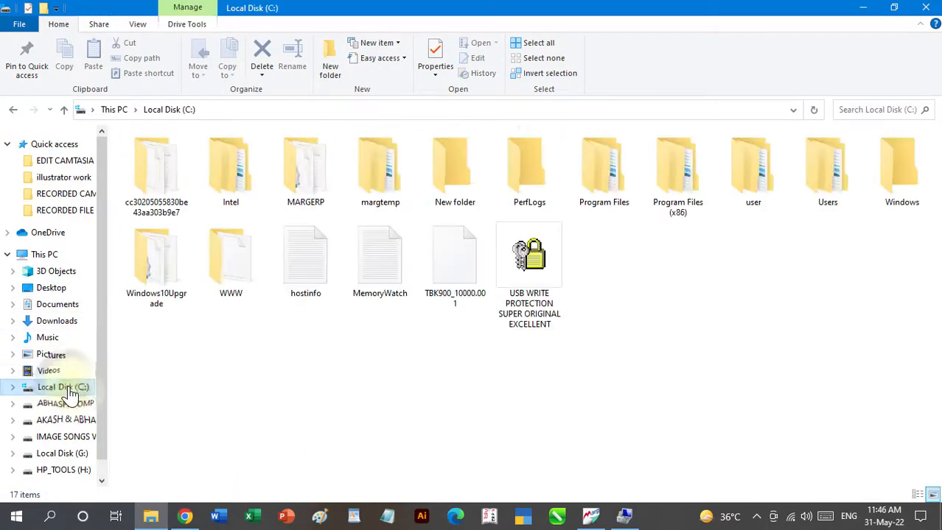
left_click(311, 184)
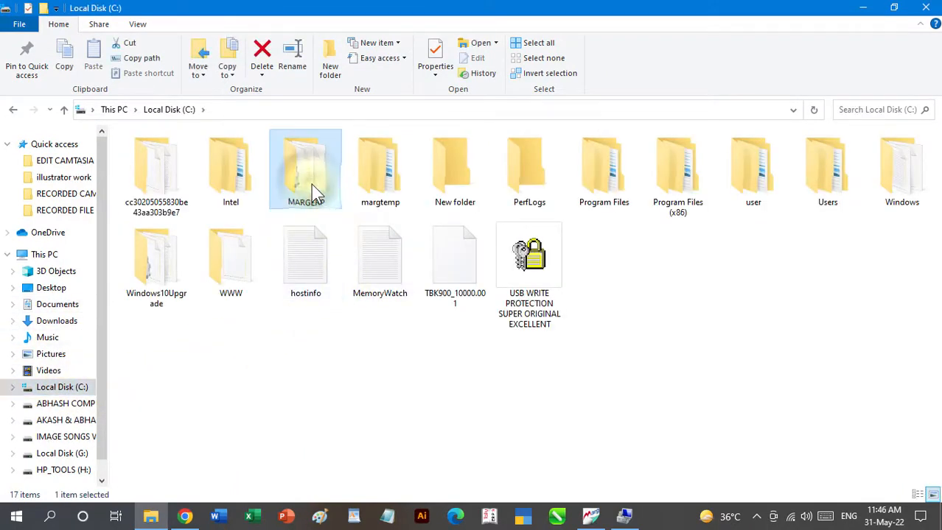
double_click(311, 184)
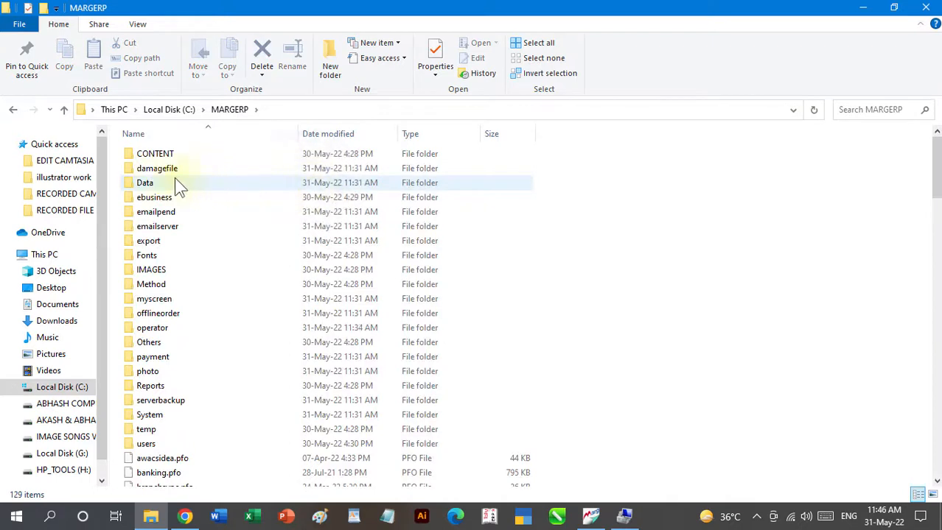
double_click(152, 184)
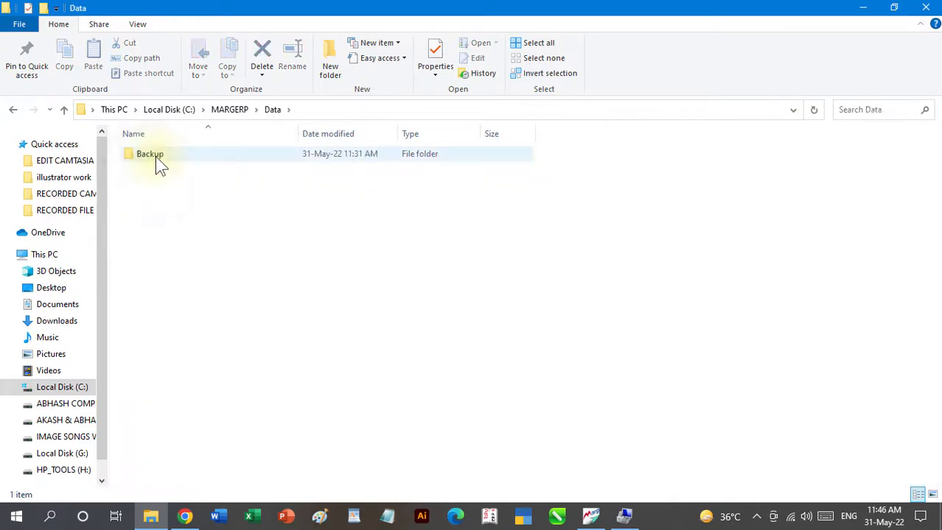
double_click(155, 157)
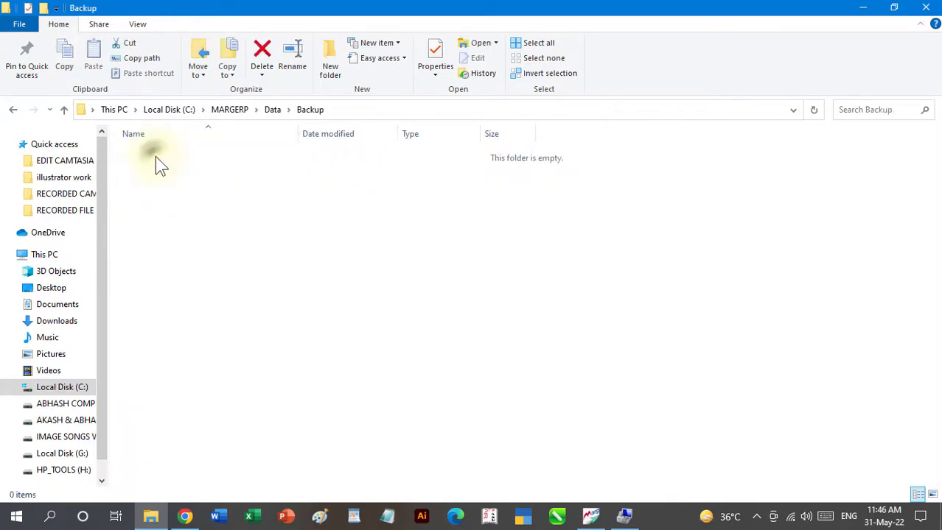
- Examine the location and path of the Data folder within C:\MARGERP, and return to the company creation form
left_click(63, 109)
left_click(63, 109)
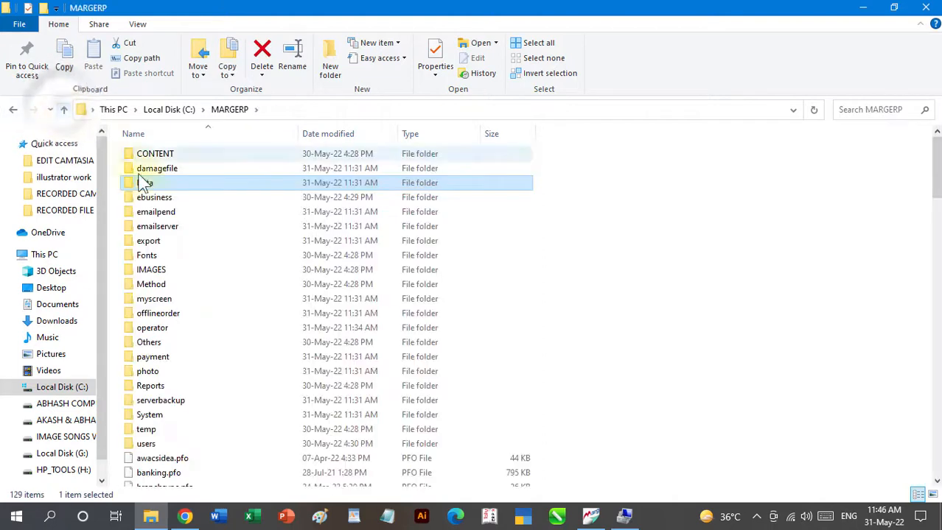
double_click(145, 183)
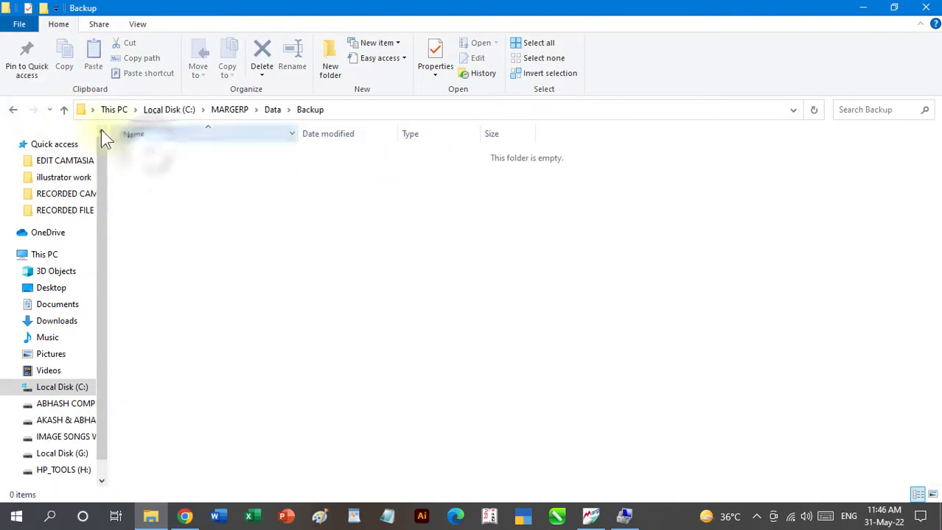
left_click(64, 109)
left_click(64, 109)
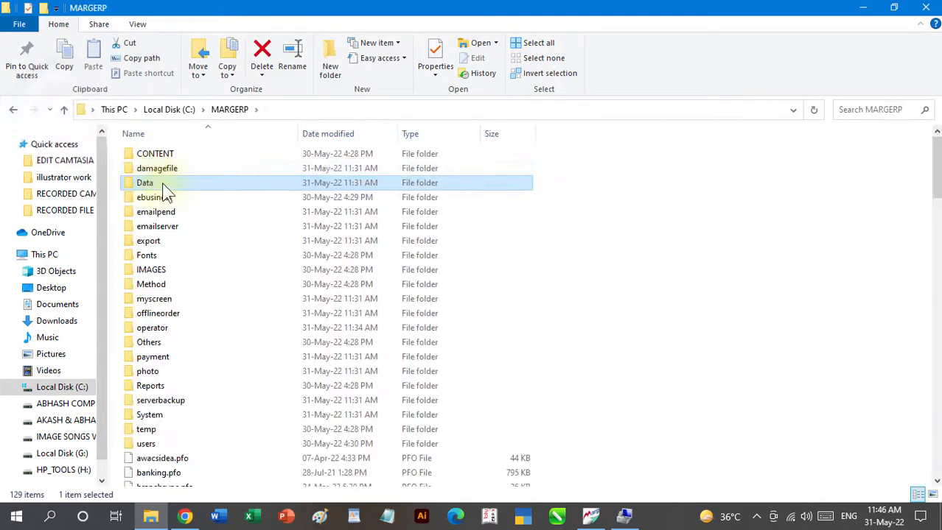
left_click(271, 110)
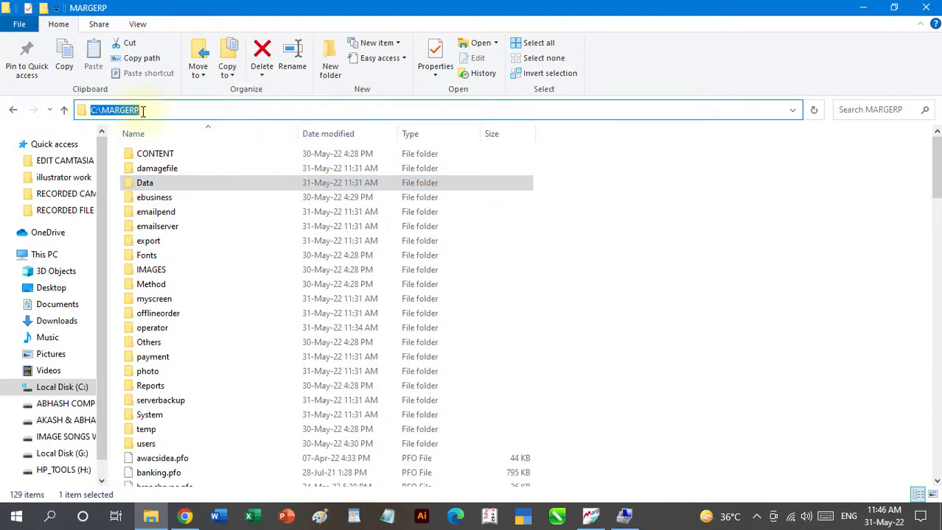
double_click(153, 181)
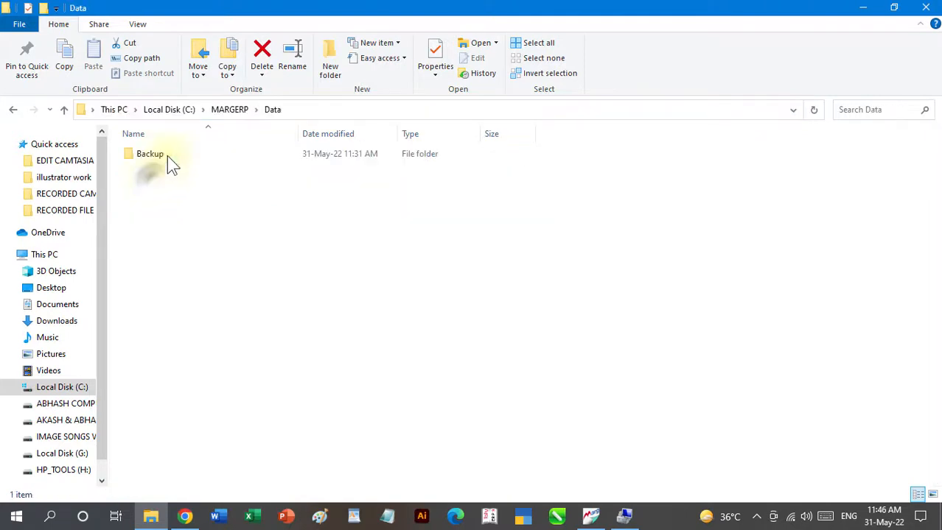
left_click(330, 111)
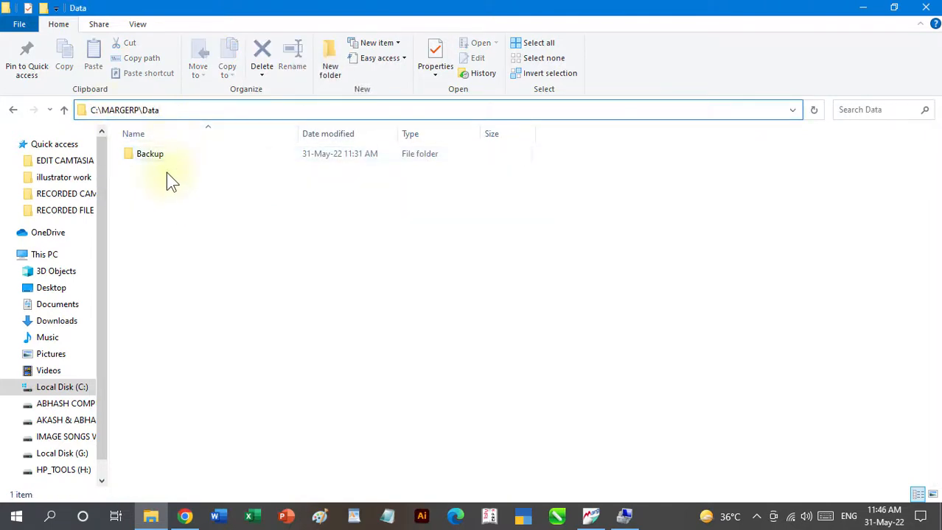
left_click(865, 7)
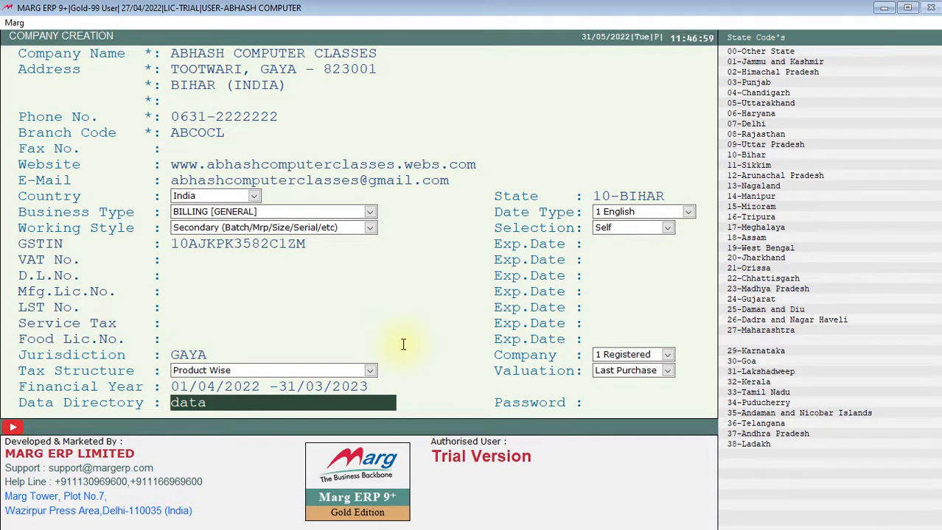
- Accept data as the data directory, leave the password blank, and save the new company
key("Return")
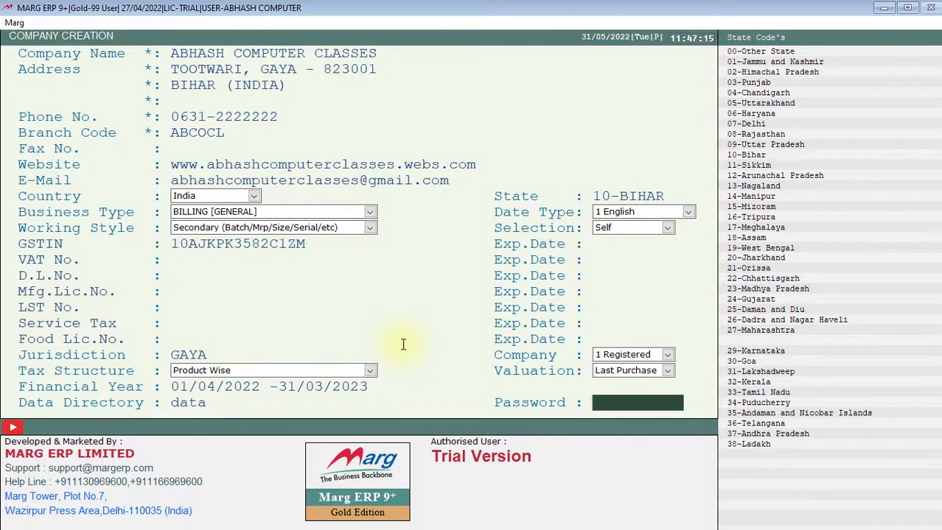
key("Return")
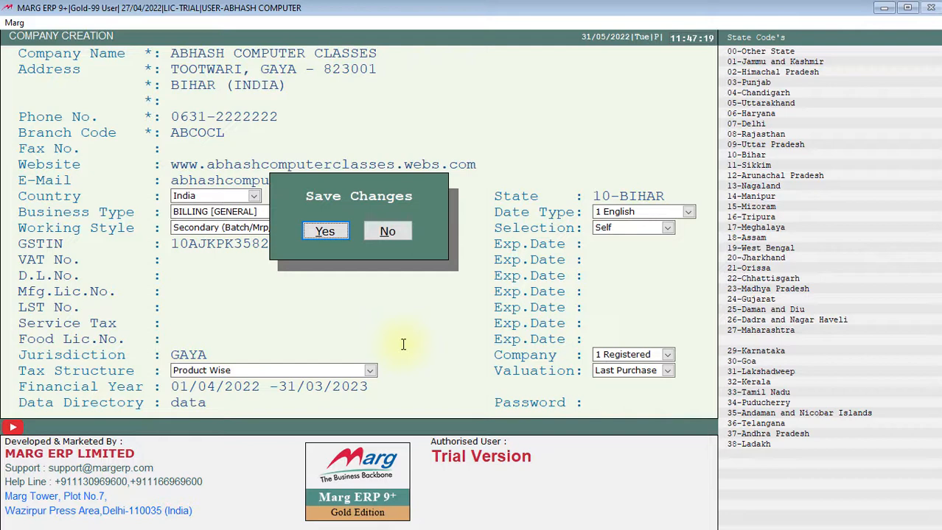
key("Right")
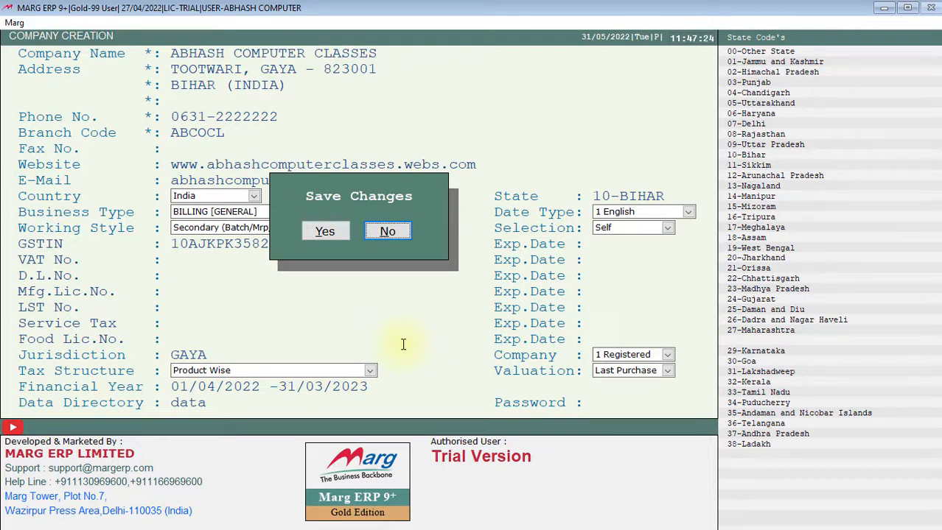
key("Left")
key("Return")
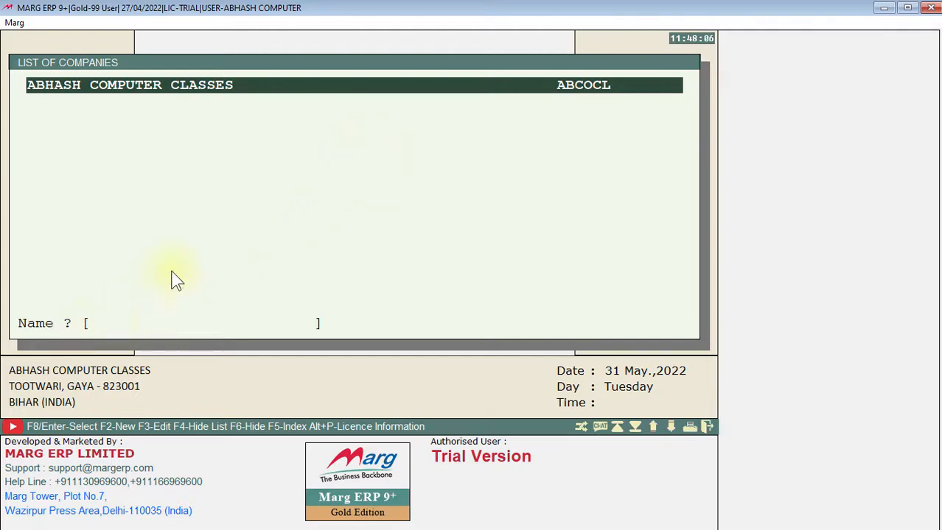
- Try the company list's name search with A, clear it, and open the options of ABHASH COMPUTER CLASSES
type("A")
key("ctrl+2")
mouse_move(78, 309)
left_mouse_down()
mouse_move(88, 331)
mouse_move(334, 336)
left_mouse_up()
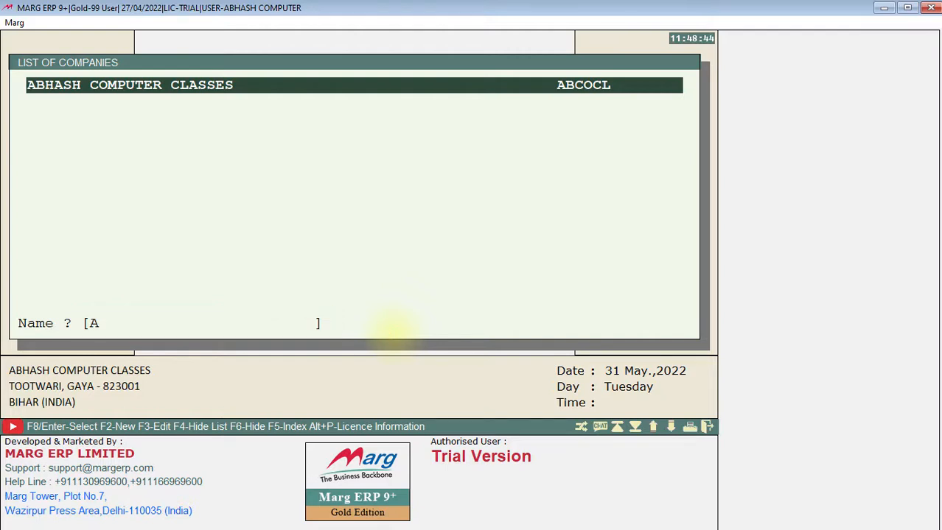
key("BackSpace")
key("Return")
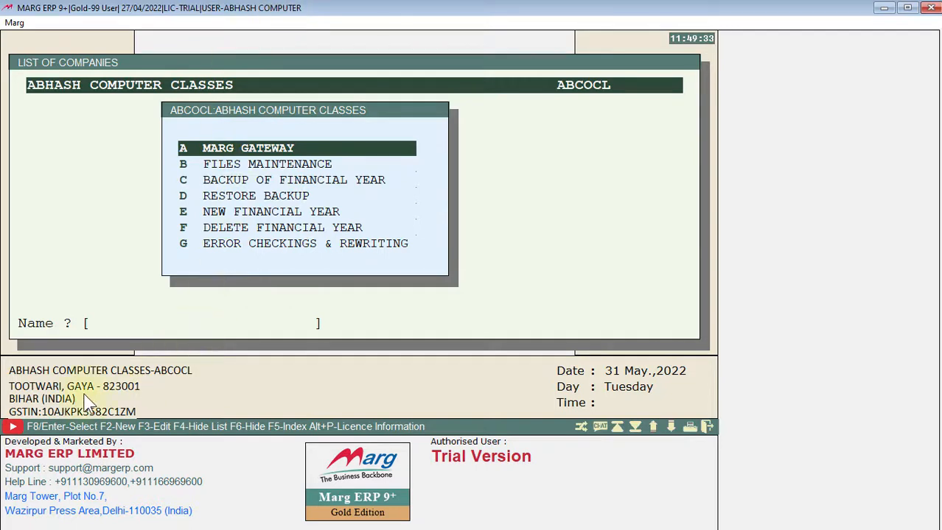
- Examine the company's details and its options from Files Maintenance to Error Checkings & Rewriting
key("ctrl+2")
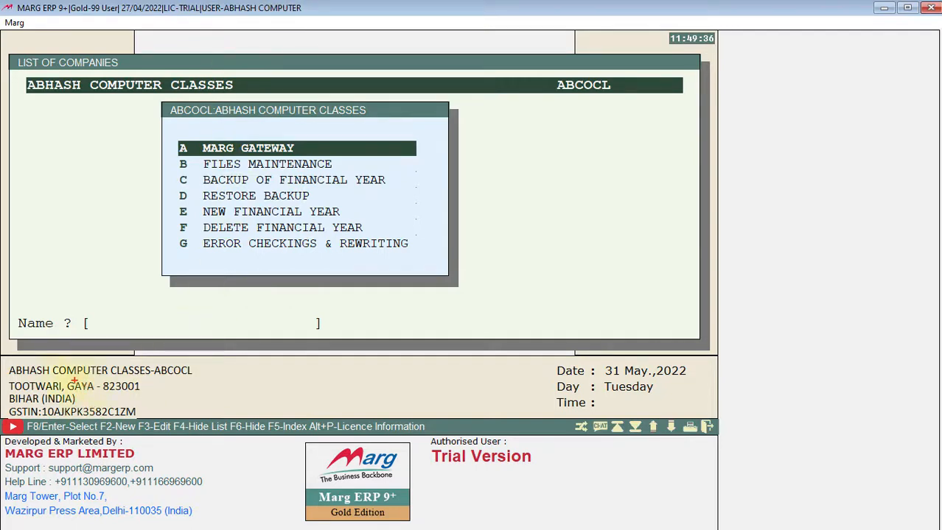
left_click_drag(3, 359, 236, 419)
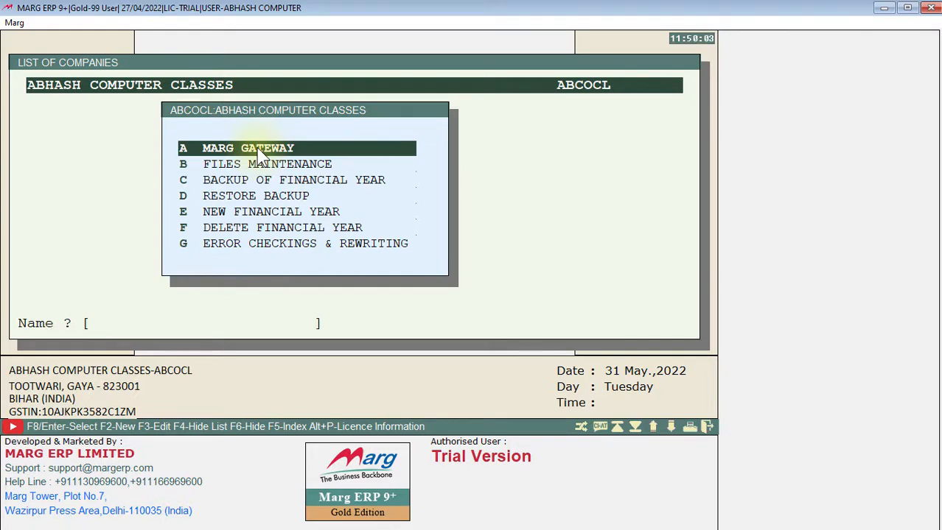
key("Down")
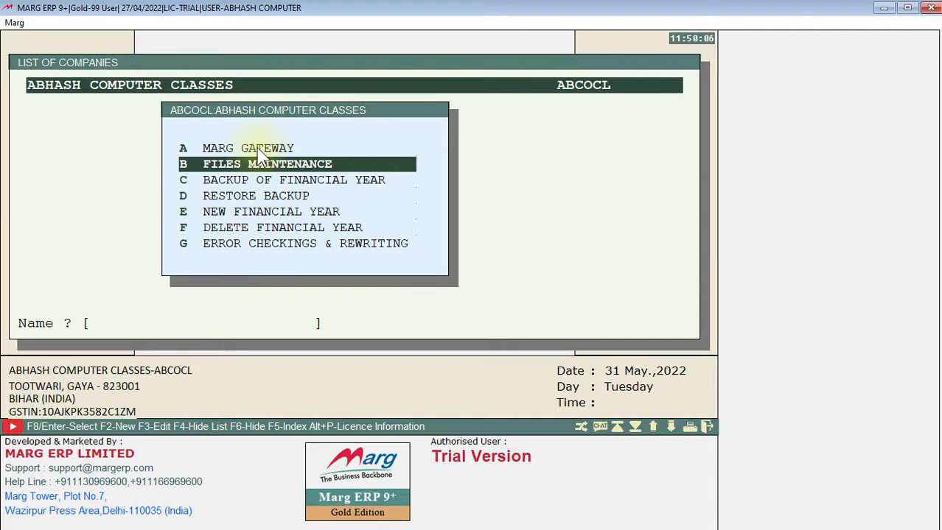
key("Down")
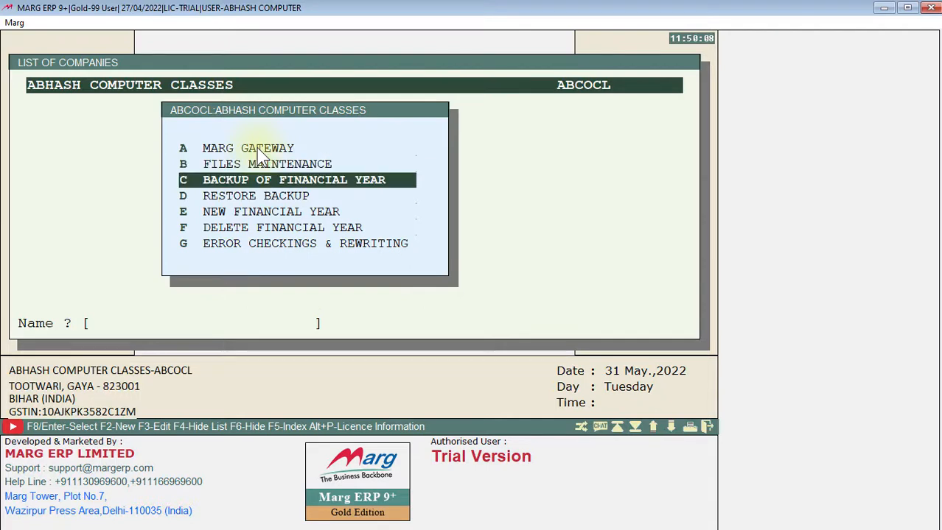
key("Down")
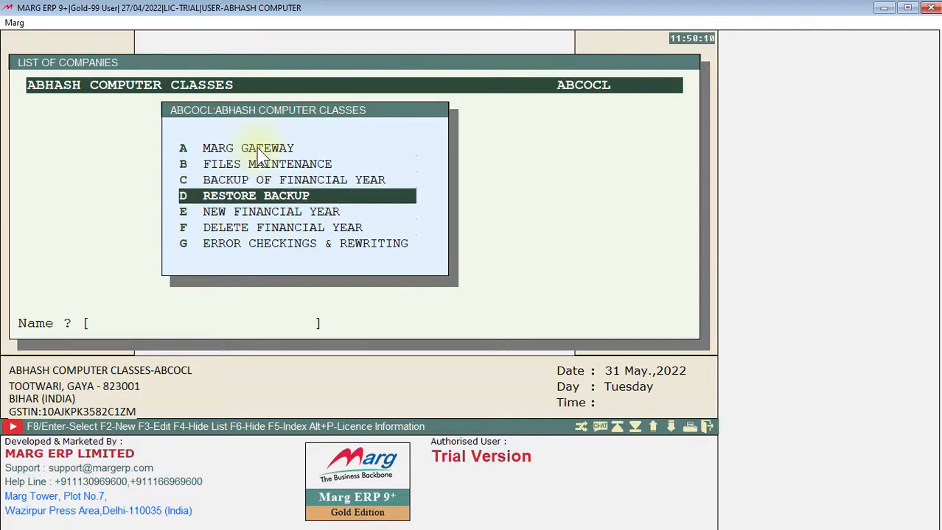
key("Down")
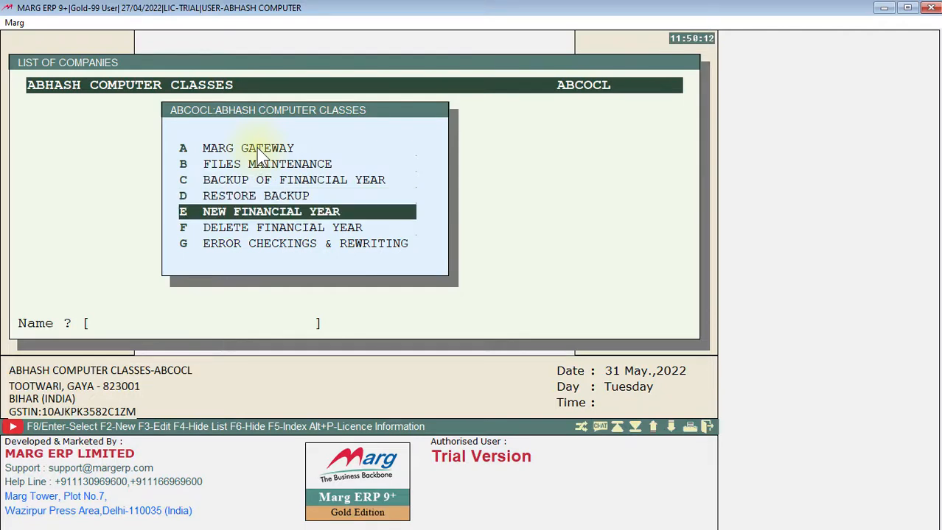
key("Down")
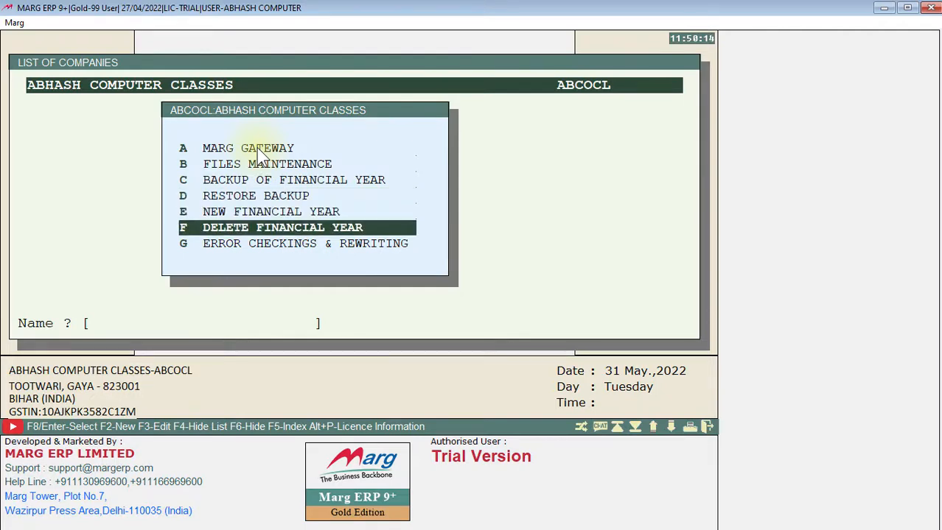
key("Down")
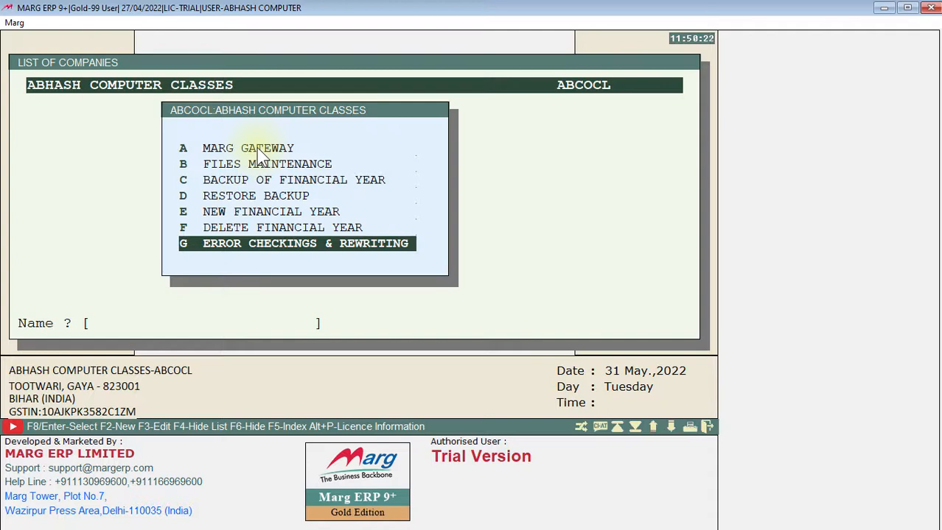
key("Up")
key("Up")
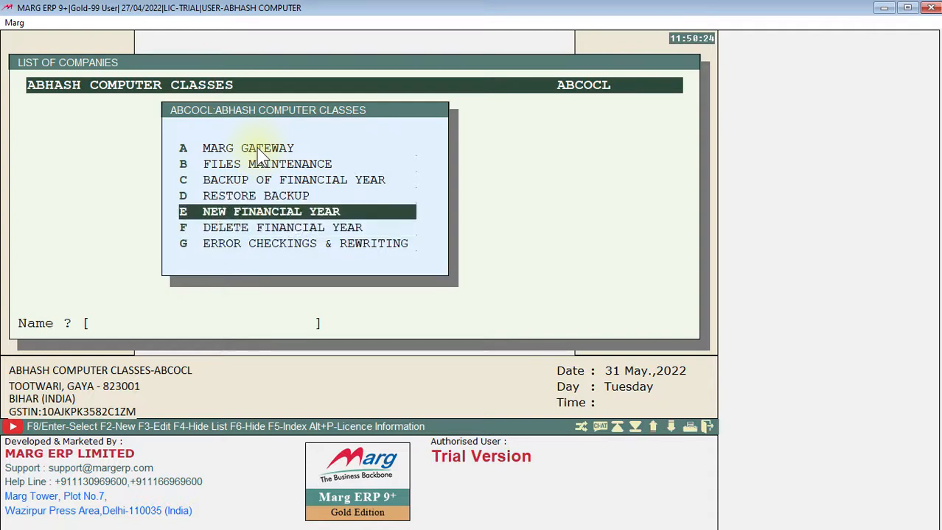
key("Down")
key("Down")
- Enter the Marg Gateway of ABHASH COMPUTER CLASSES and dismiss the Authorisation, Backup and Services prompt
key("Up")
key("Up")
key("Up")
key("Up")
key("Up")
key("Up")
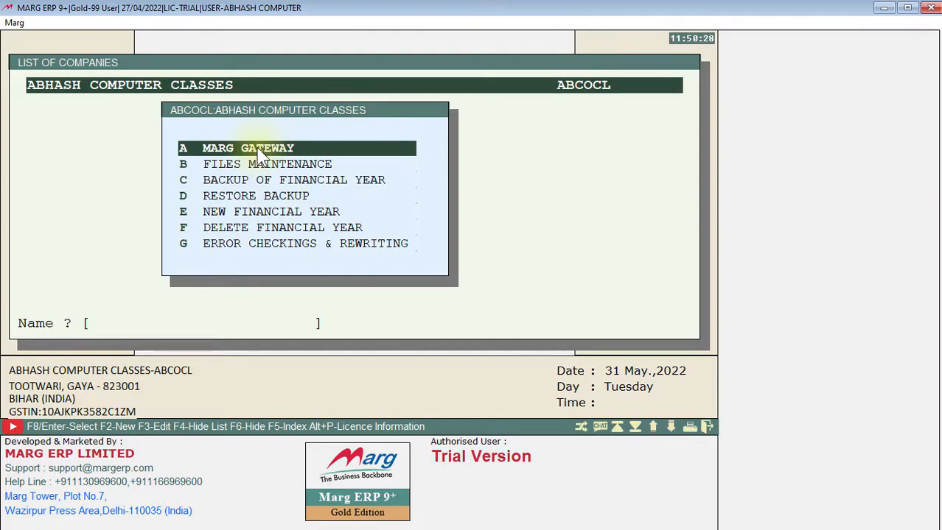
key("Return")
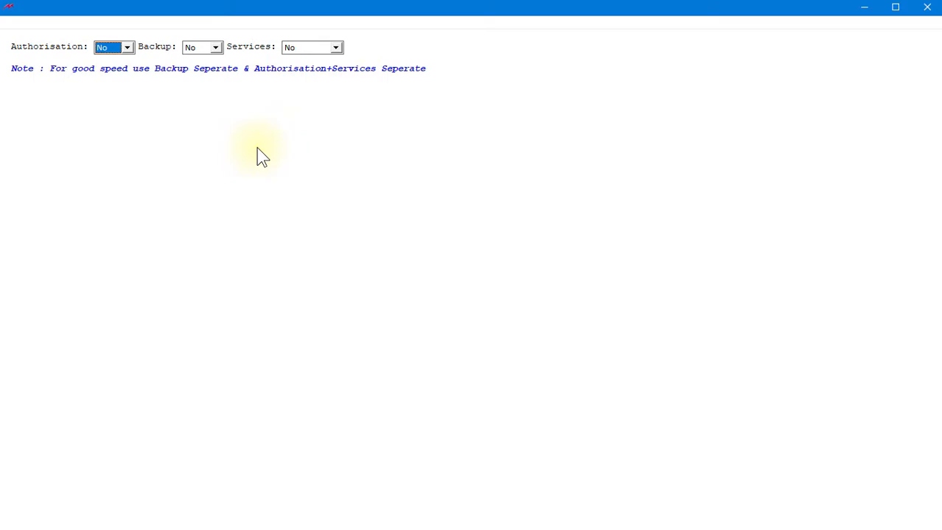
key("Escape")
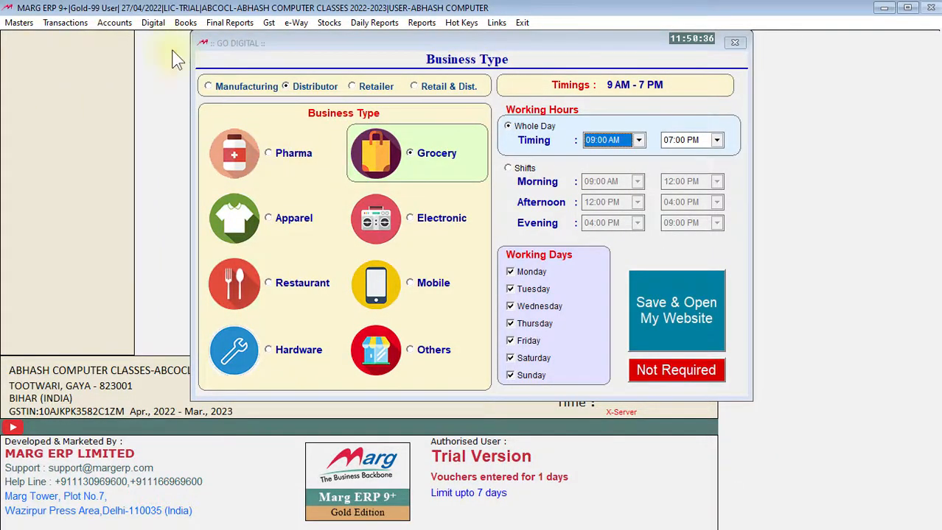
- Try the Pharma, Grocery, Others and Mobile business types in the Go Digital settings
left_click_drag(458, 44, 422, 41)
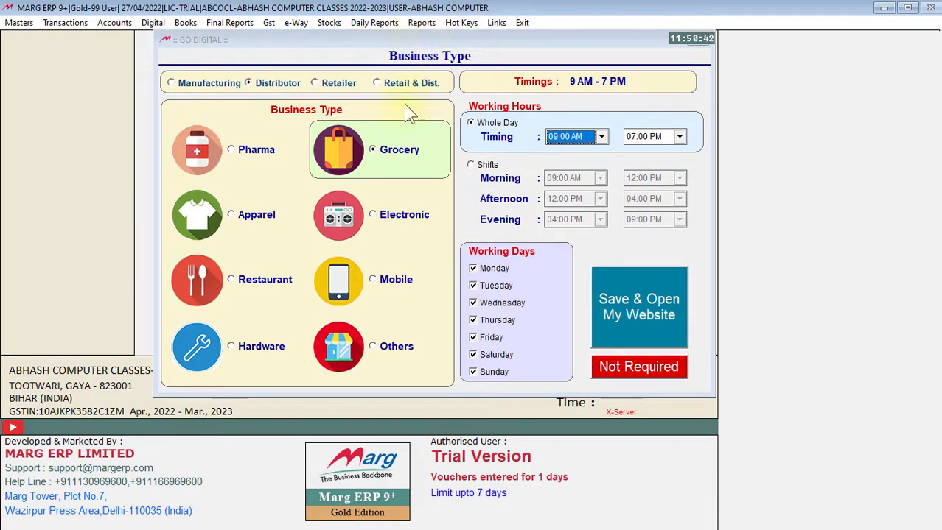
left_click(244, 162)
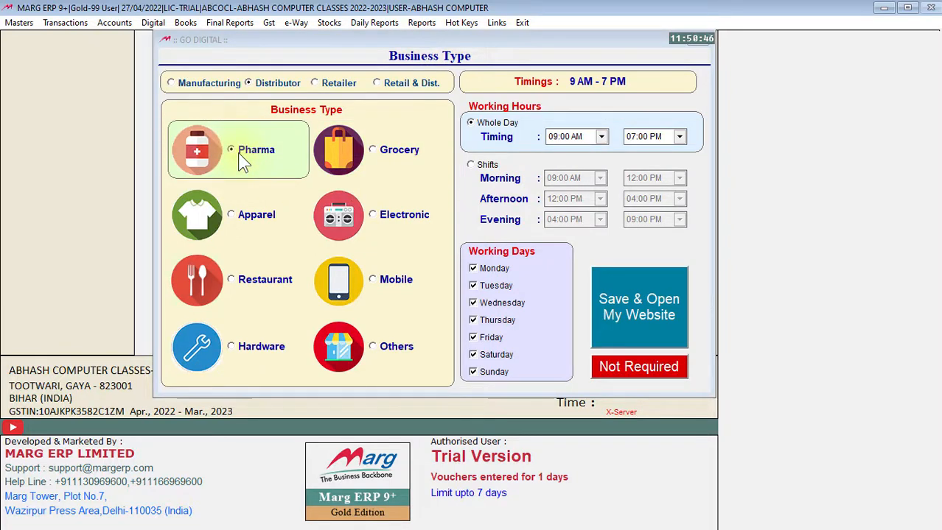
left_click(372, 148)
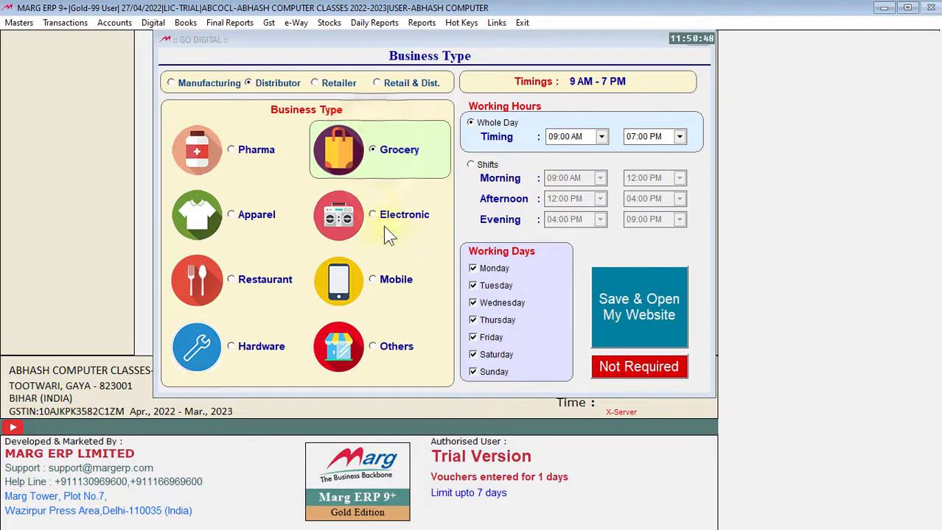
left_click(372, 346)
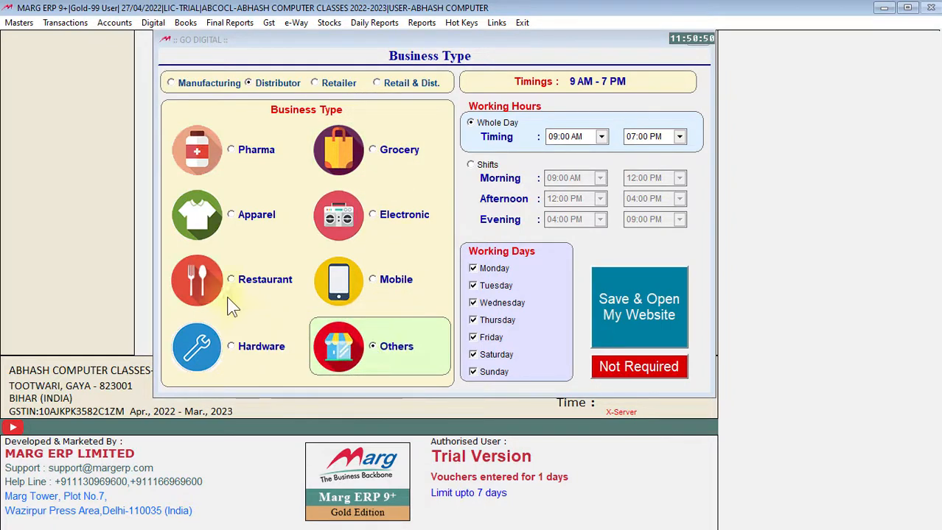
left_click(394, 284)
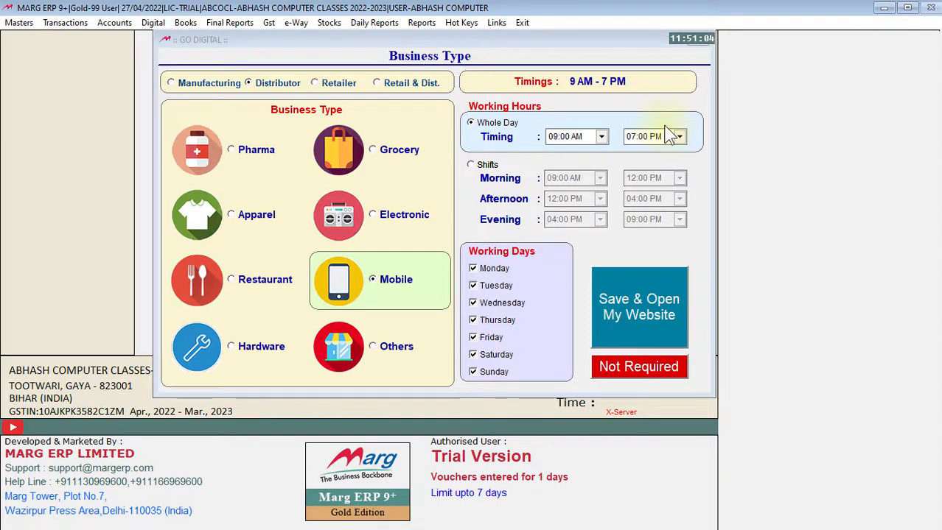
- Try shift-based working hours with the Retail & Dist. category, and skip the Go Digital setup as not required
left_click(472, 165)
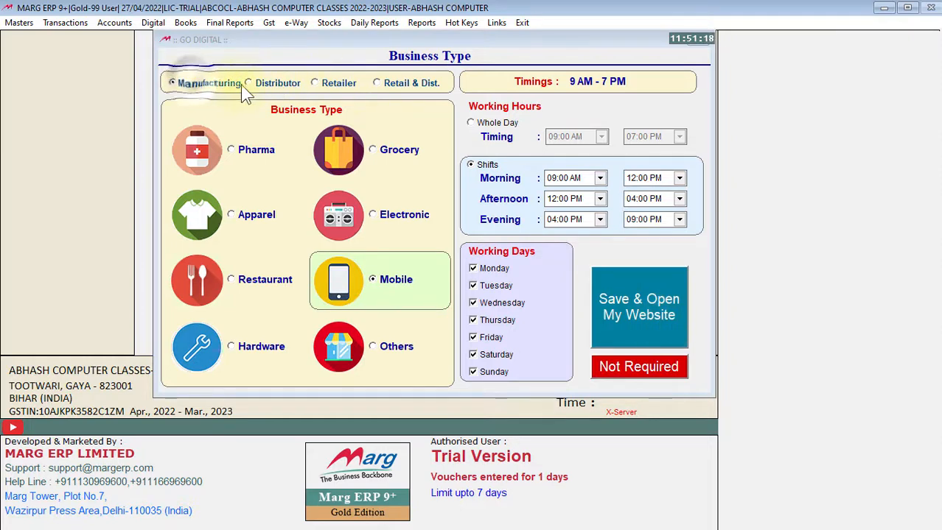
left_click(383, 84)
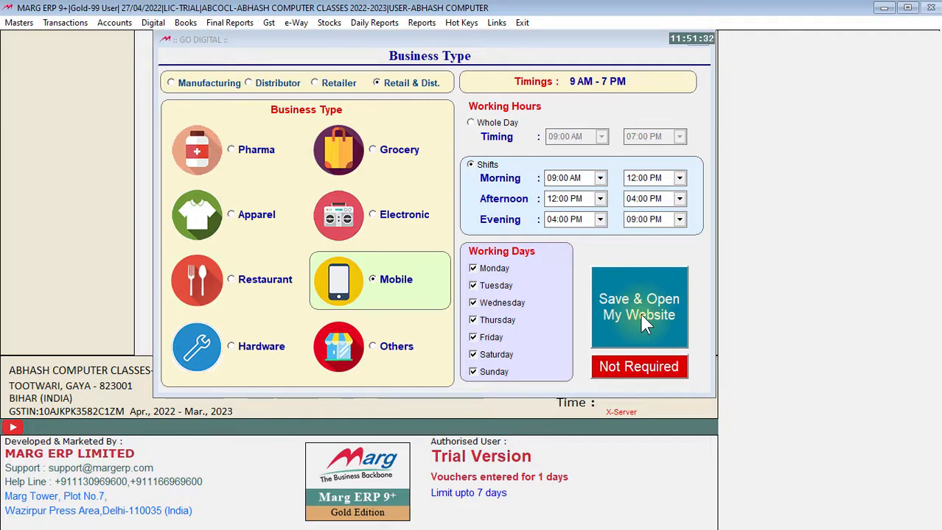
left_click(641, 369)
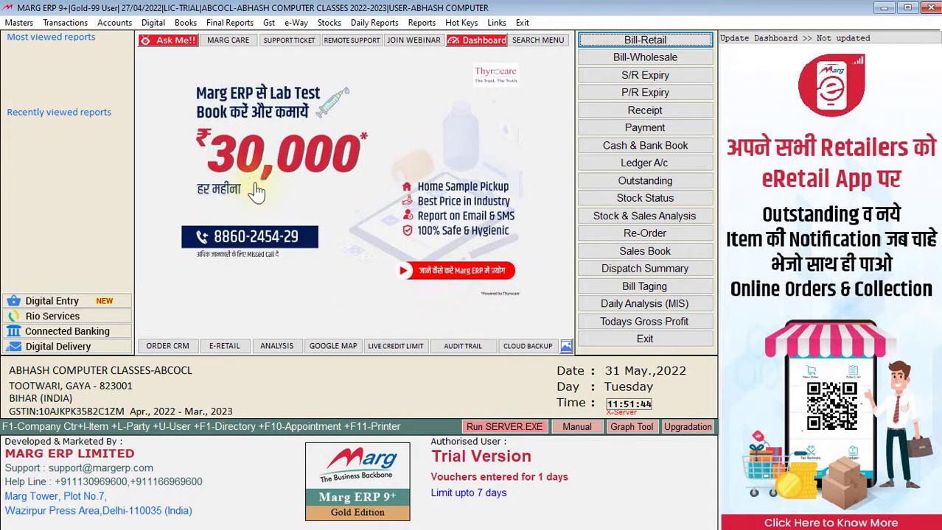
- Examine the commands for ledger masters, sale and purchase transactions, and voucher entry from Receipt to Contra
left_click(20, 23)
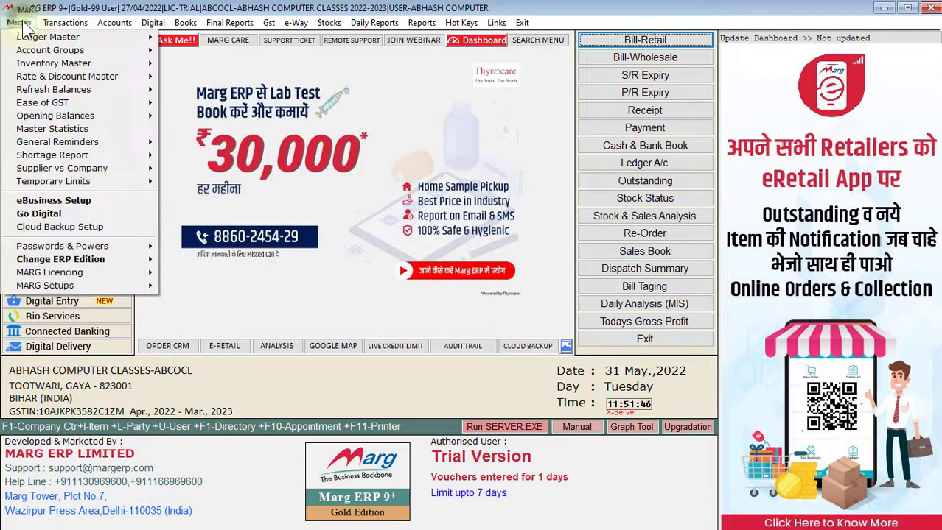
mouse_move(27, 38)
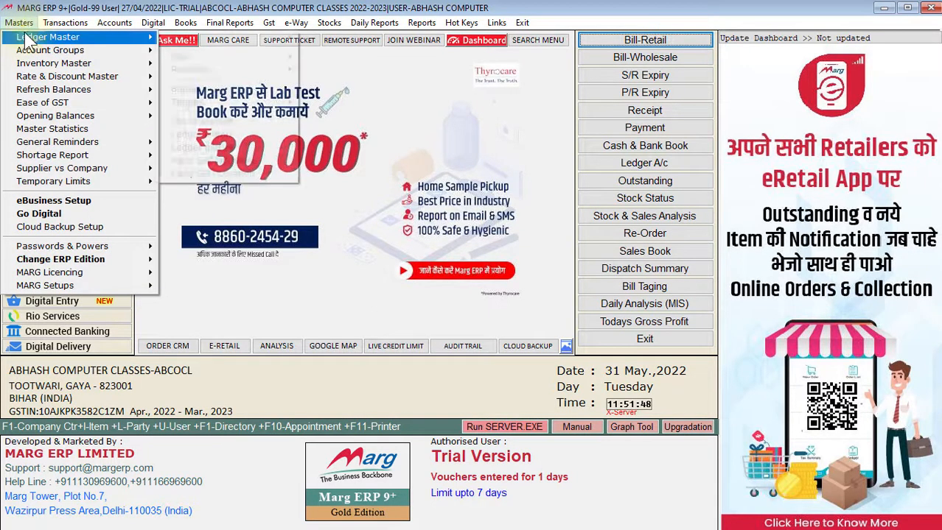
mouse_move(193, 37)
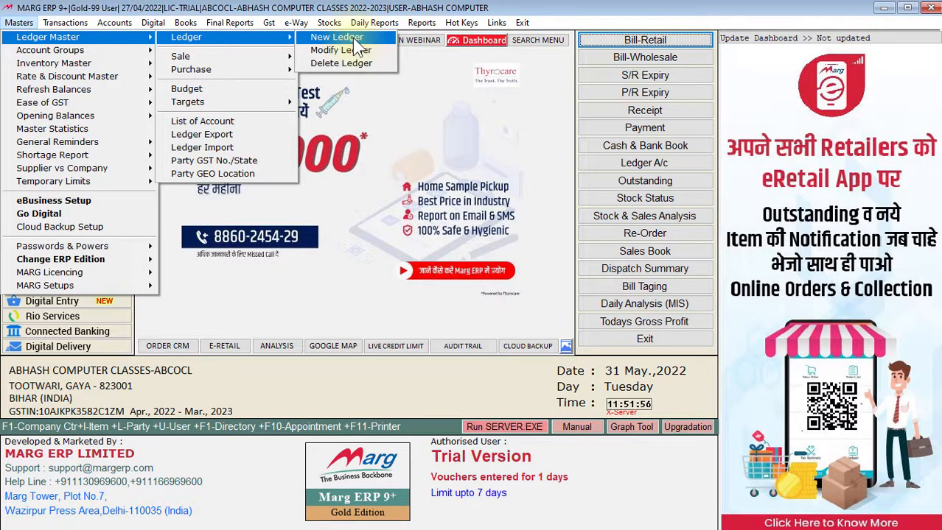
left_click(692, 3)
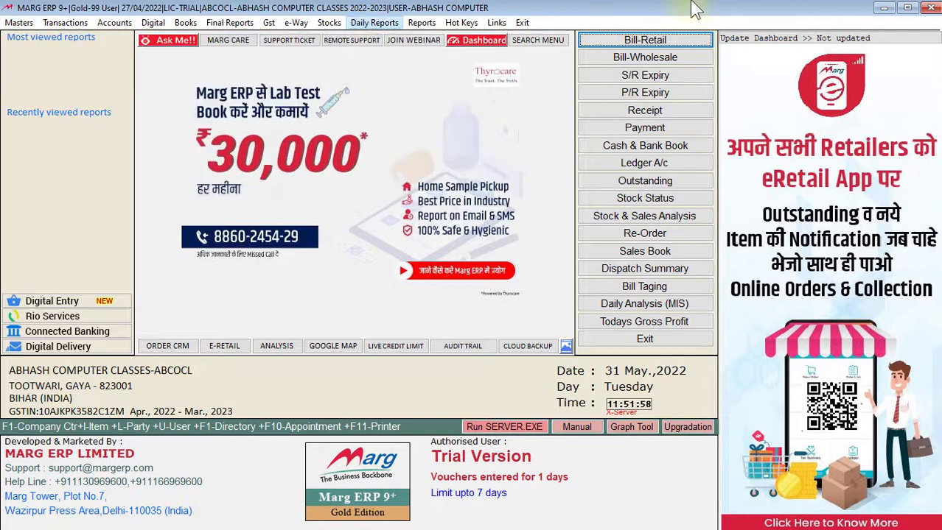
left_click(65, 23)
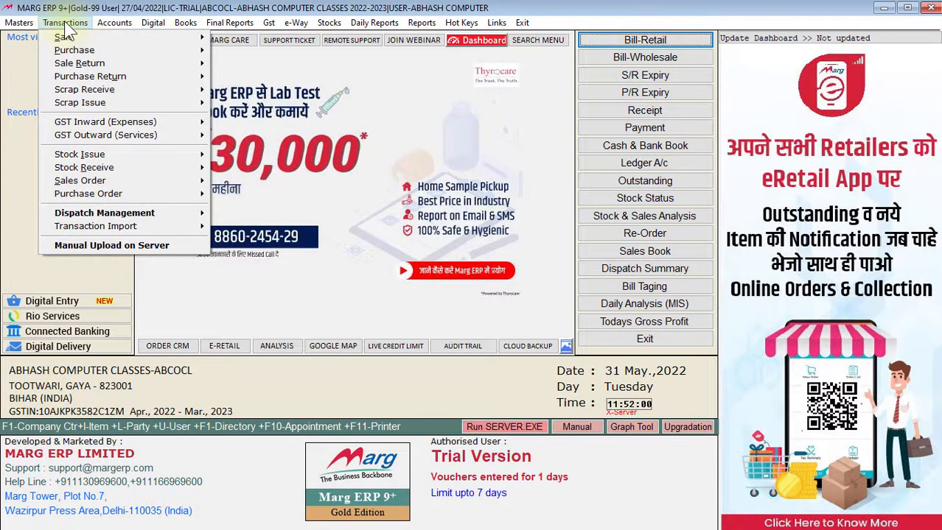
mouse_move(65, 23)
mouse_move(74, 50)
mouse_move(114, 23)
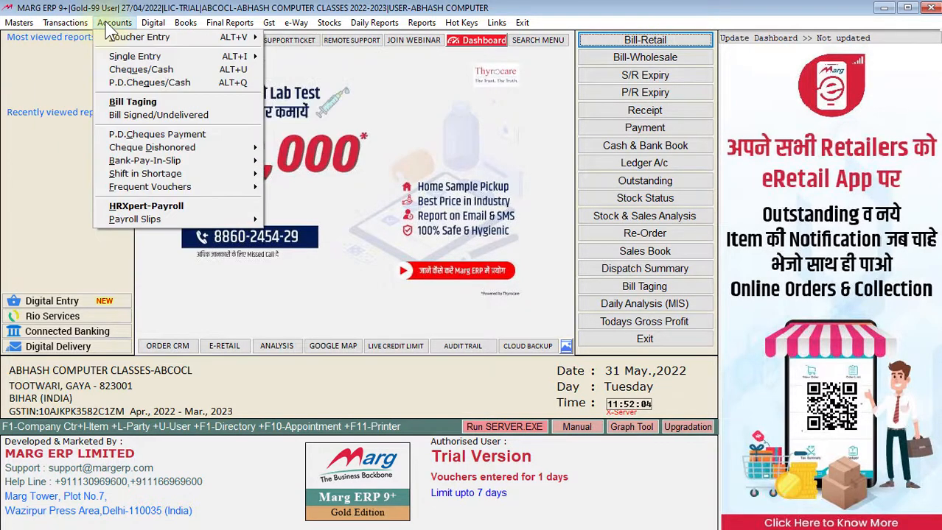
mouse_move(227, 45)
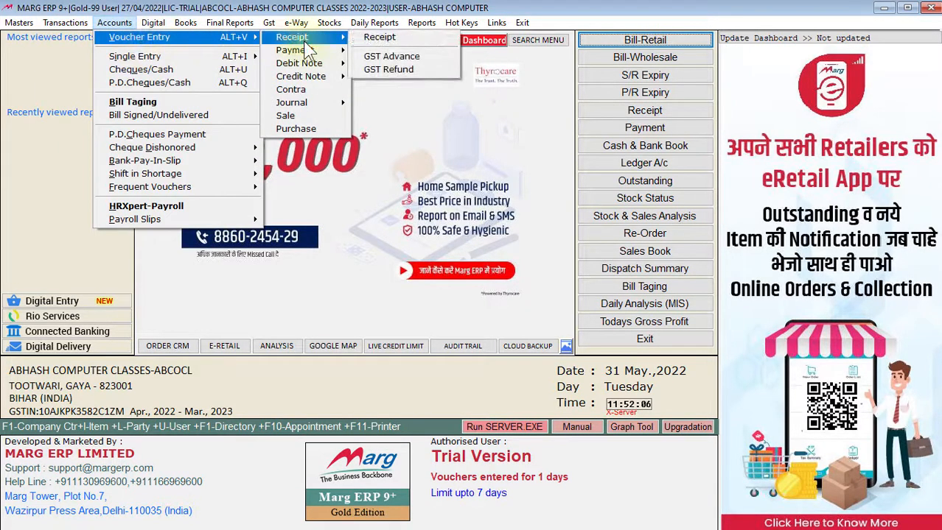
mouse_move(308, 66)
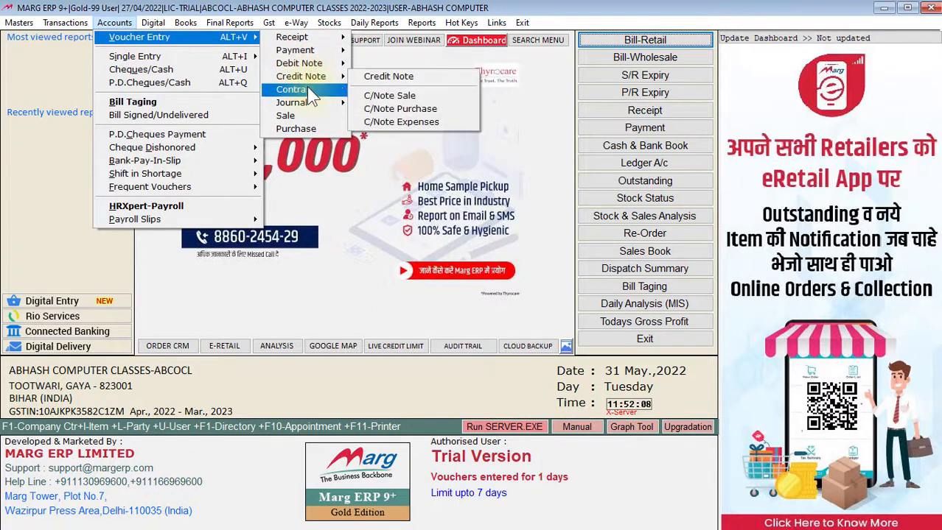
- Examine the commands for entry books, final reports, GST, e-Way bills, stocks and reports, plus the hot keys, links and exit options
mouse_move(153, 23)
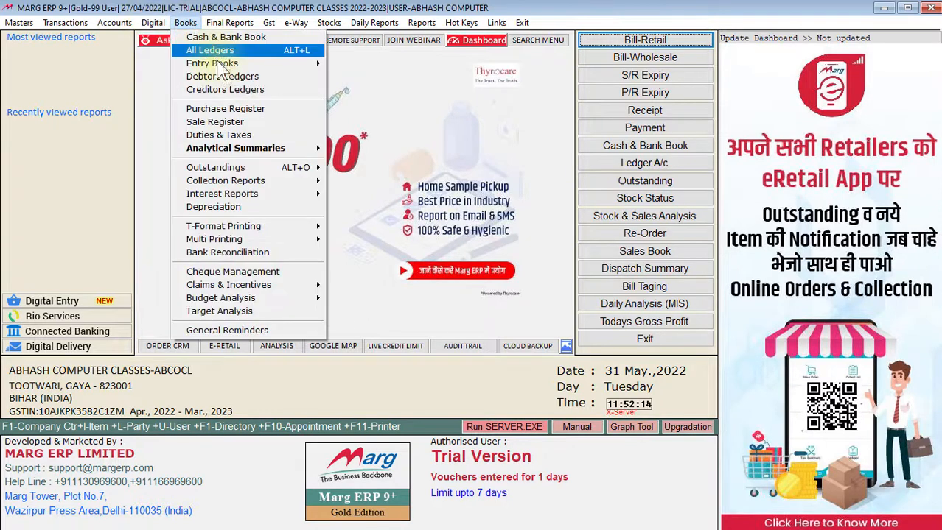
mouse_move(231, 63)
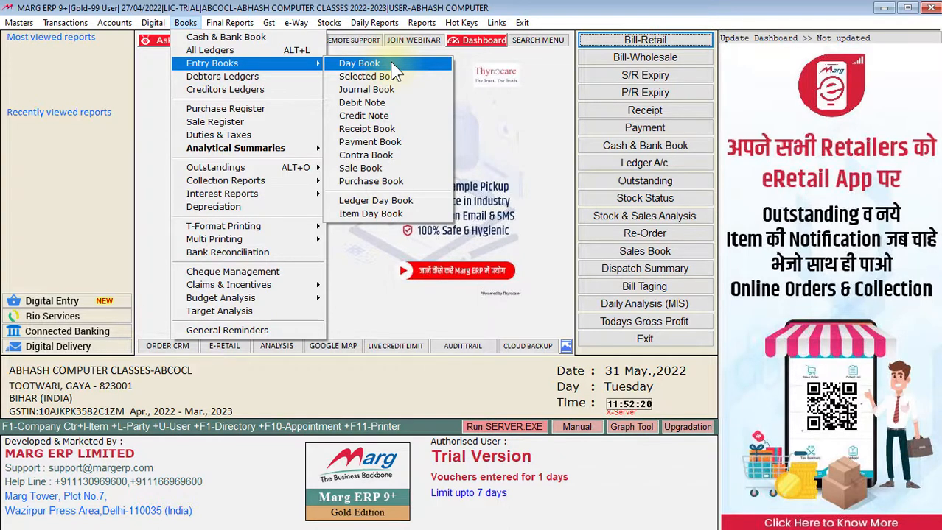
mouse_move(228, 28)
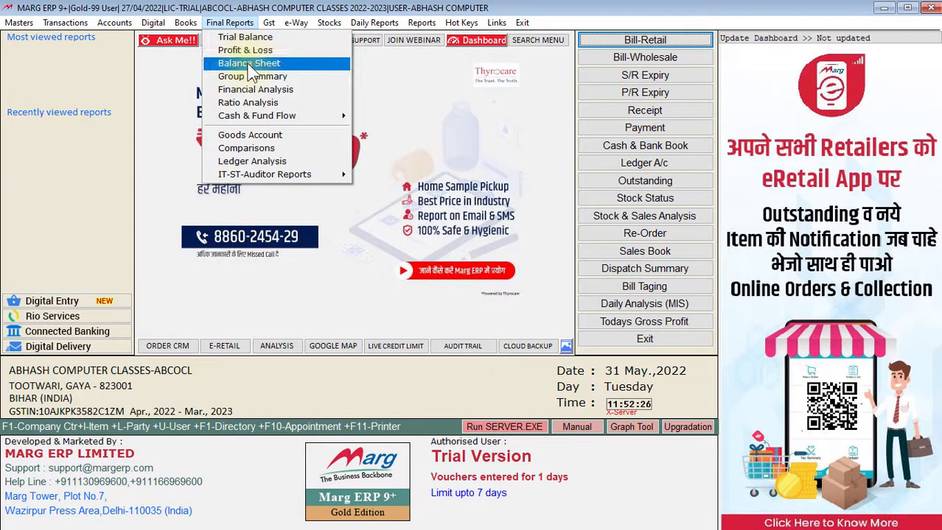
mouse_move(270, 28)
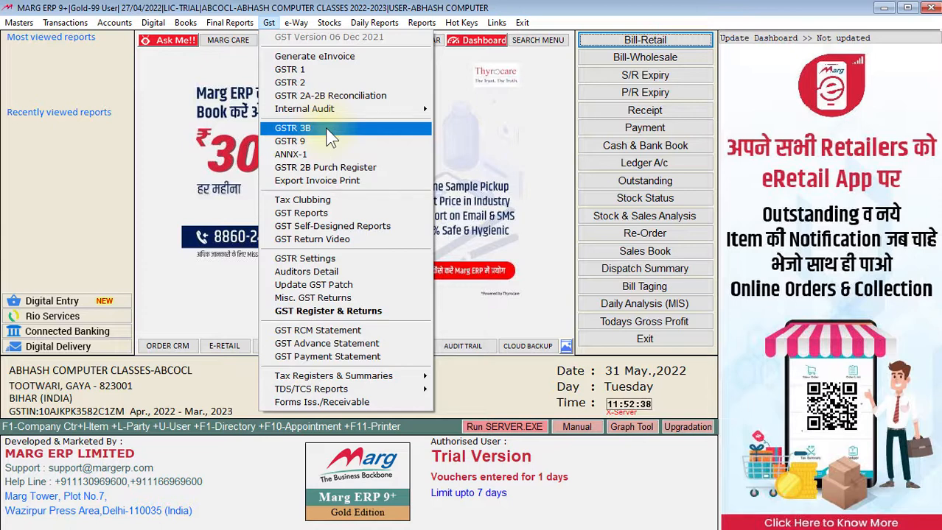
mouse_move(304, 23)
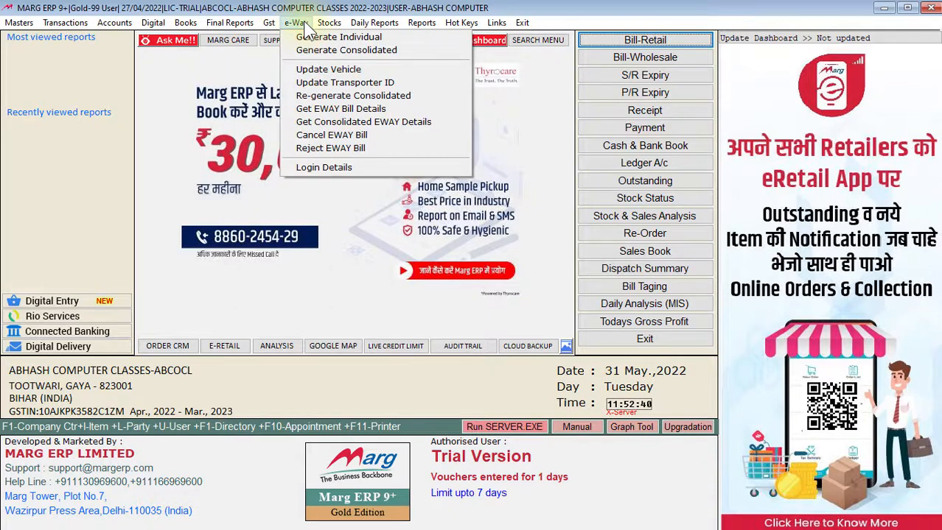
mouse_move(338, 25)
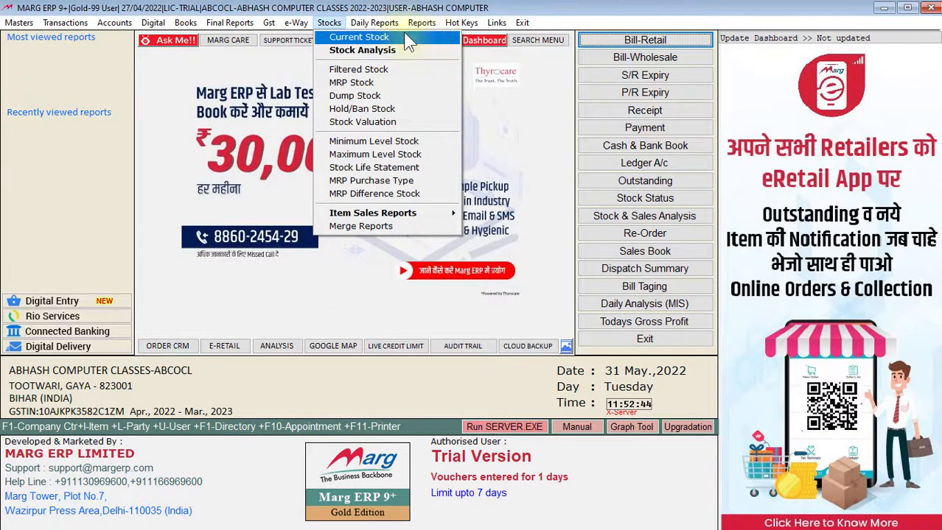
mouse_move(388, 25)
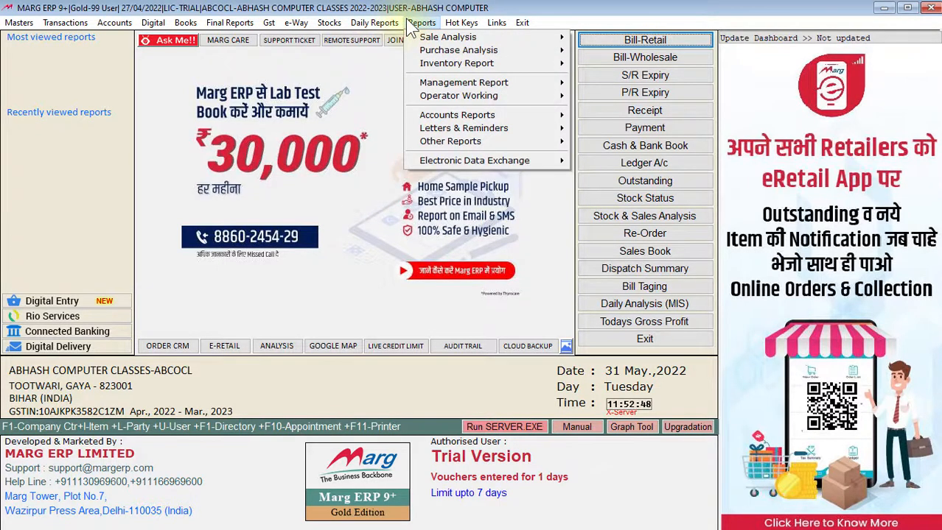
mouse_move(459, 28)
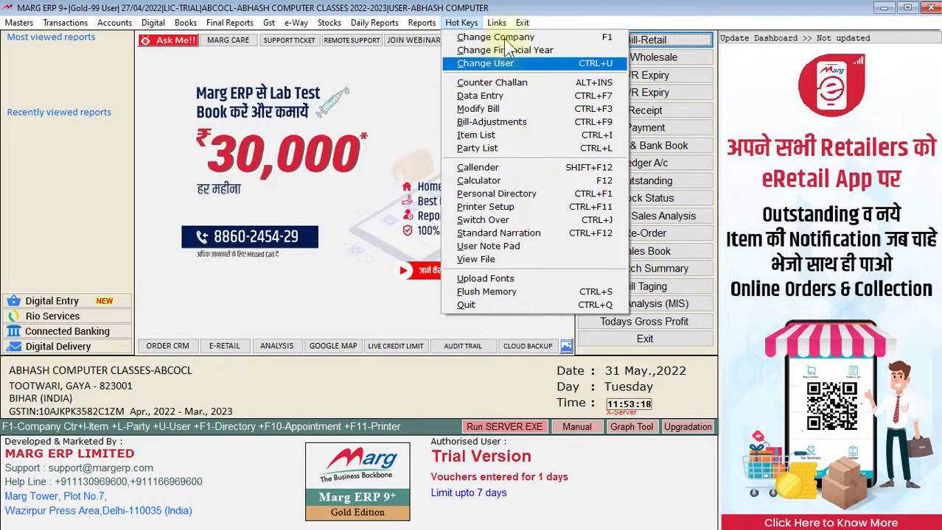
mouse_move(495, 22)
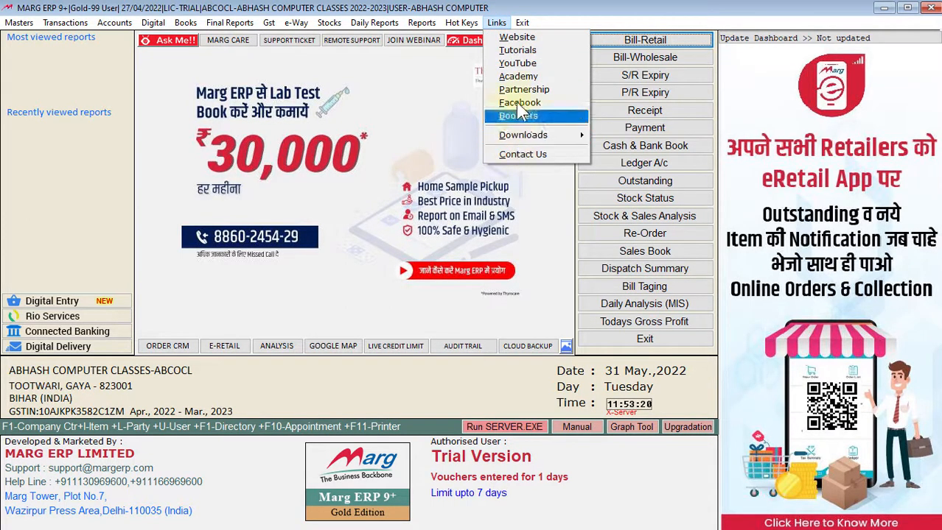
mouse_move(521, 23)
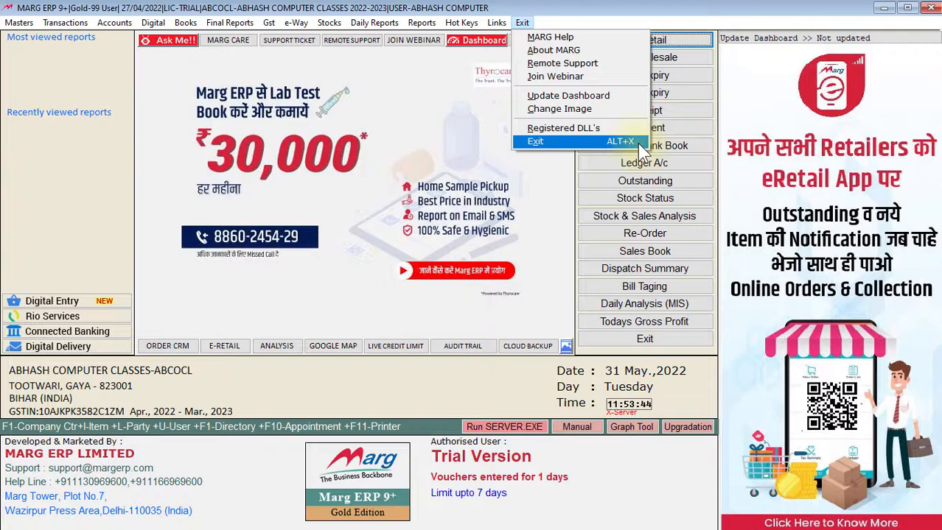
left_click(614, 13)
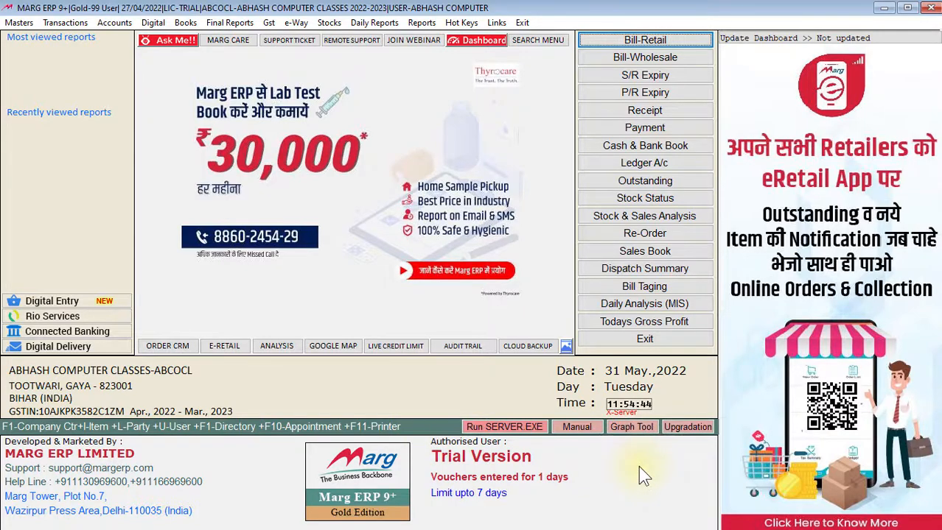
- Return to the list of companies and quit the program, closing the backup window without making a backup
key("F1")
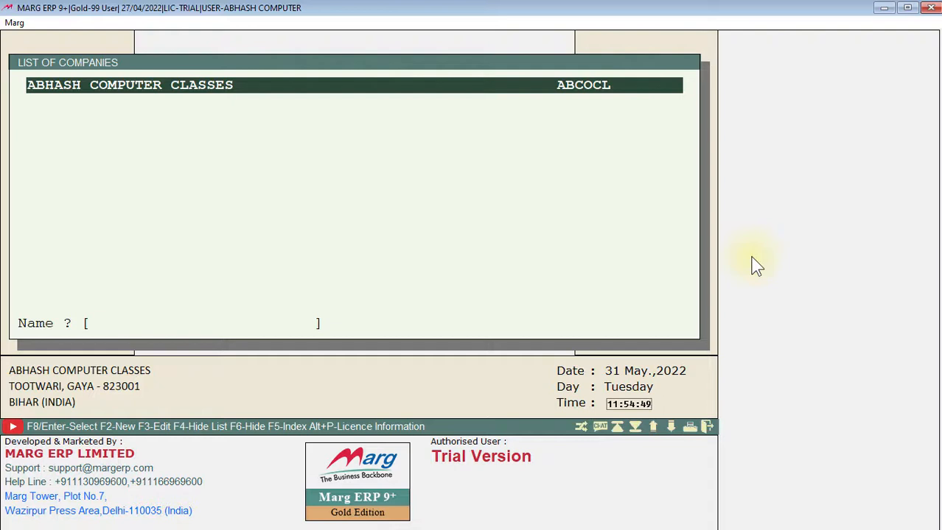
key("Escape")
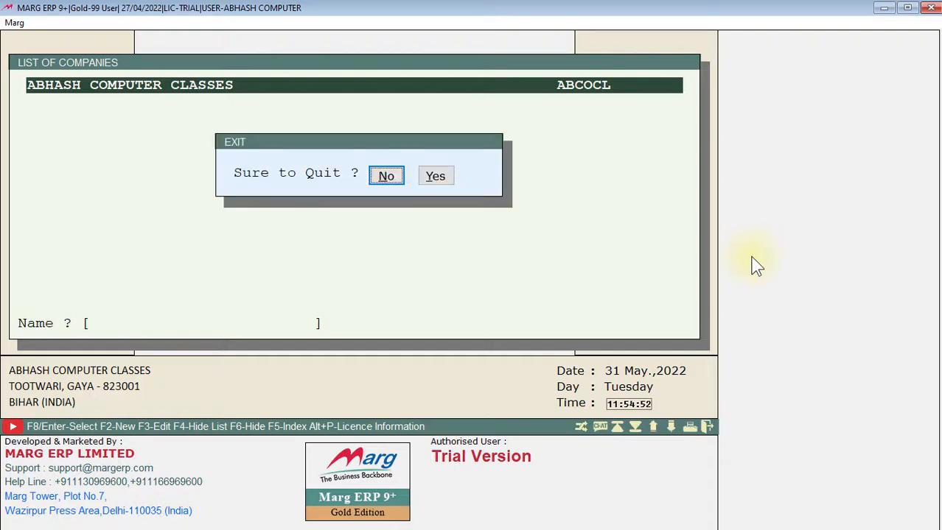
key("Right")
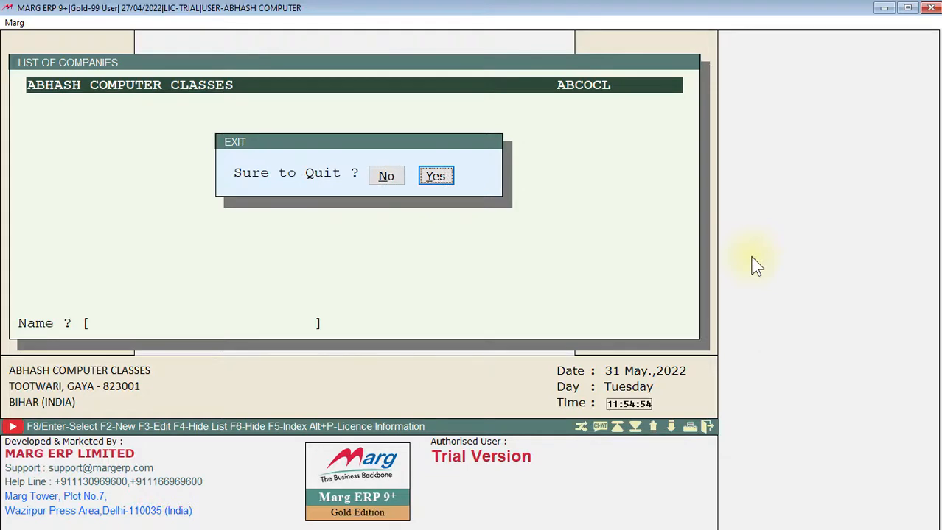
key("Return")
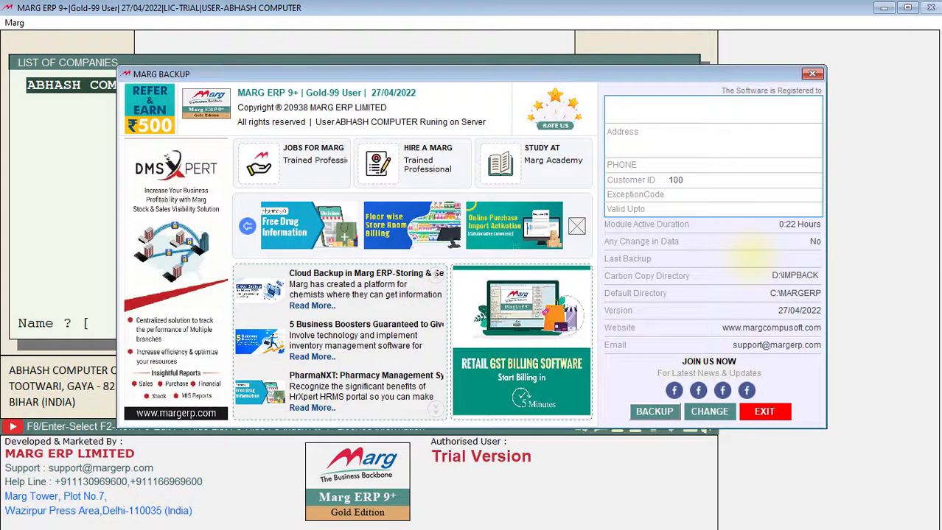
left_click(813, 75)
left_click(860, 8)
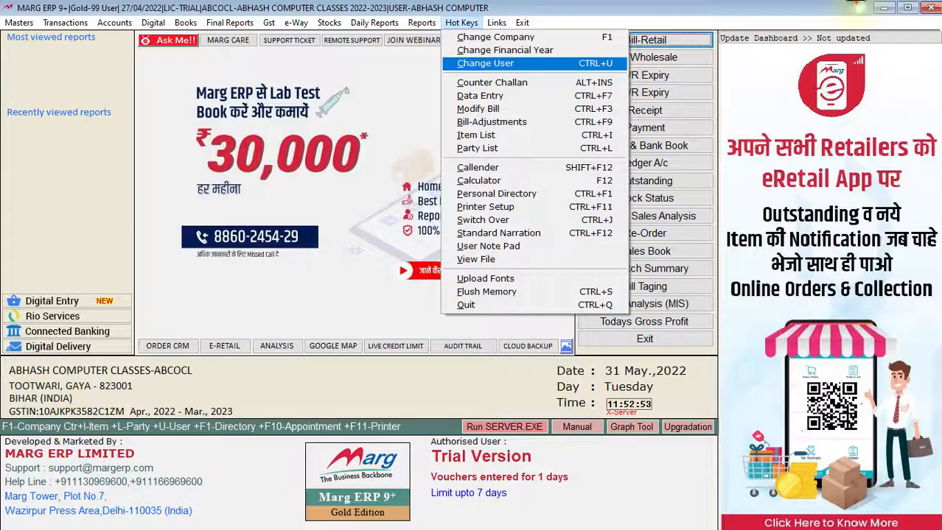